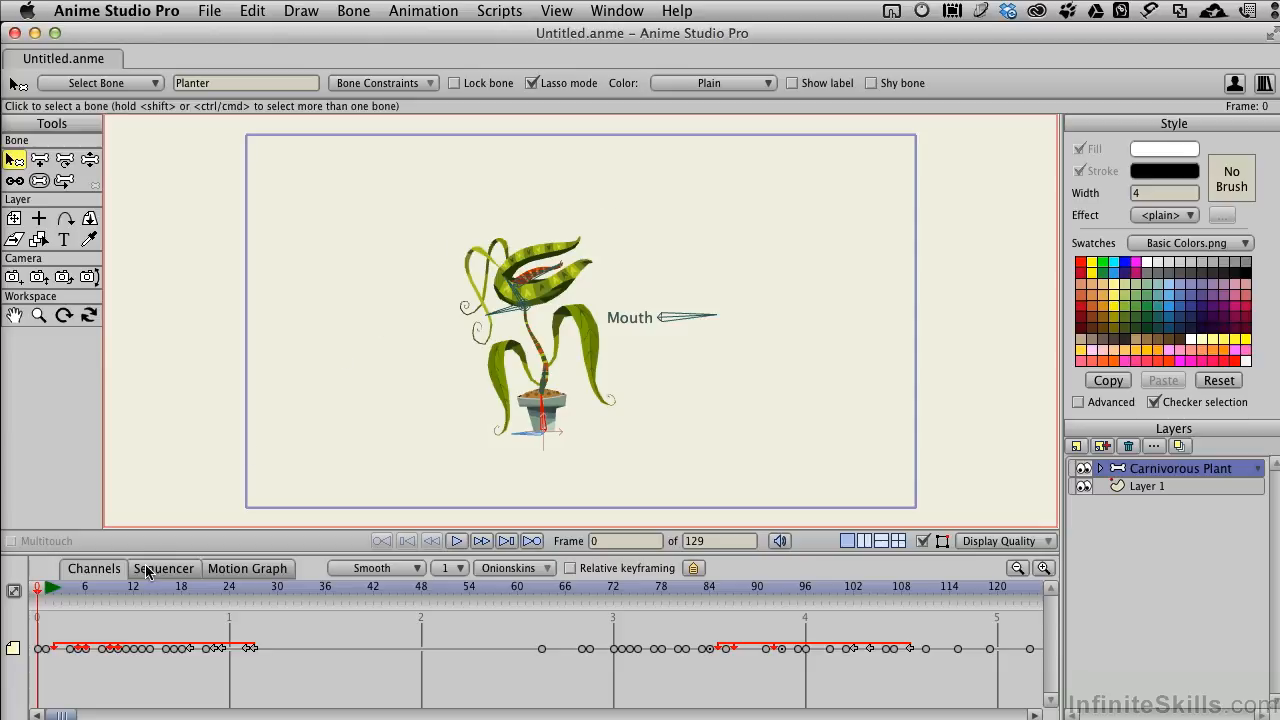
Step: Play the carnivorous plant animation, scrub back through its timeline, and return to frame 0
left_click(455, 541)
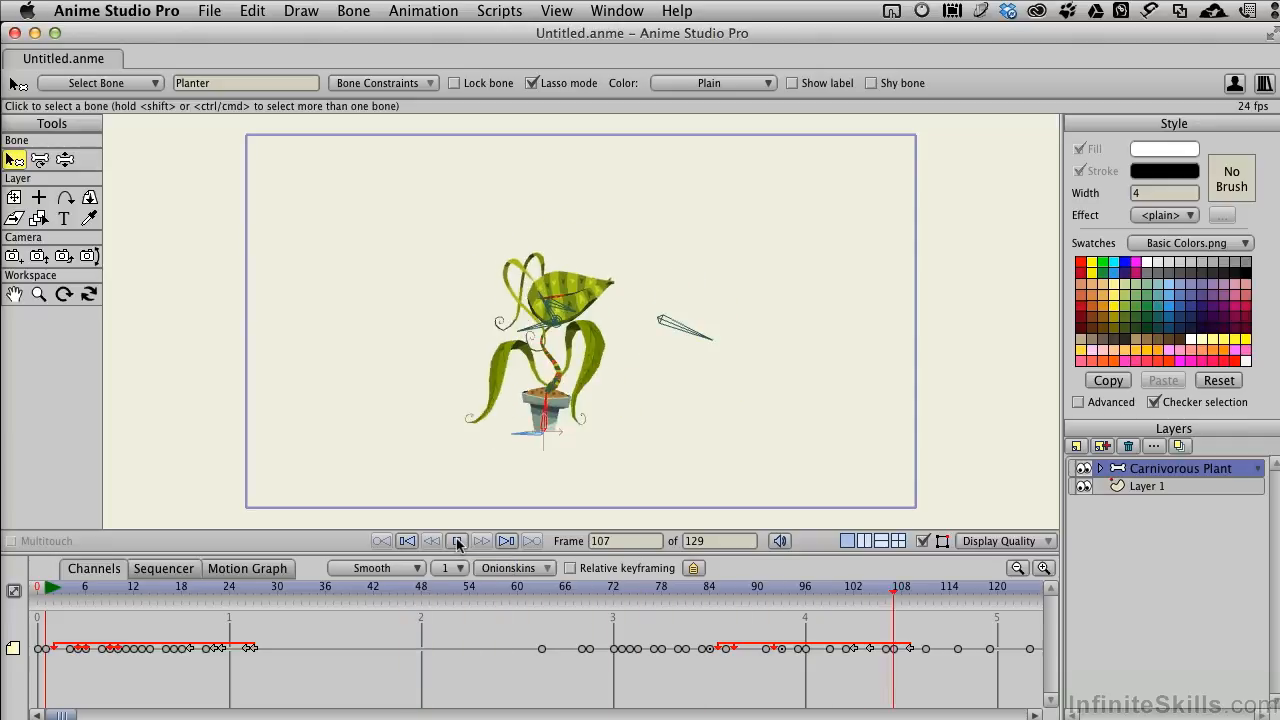
left_click(457, 541)
left_click_drag(957, 592, 422, 591)
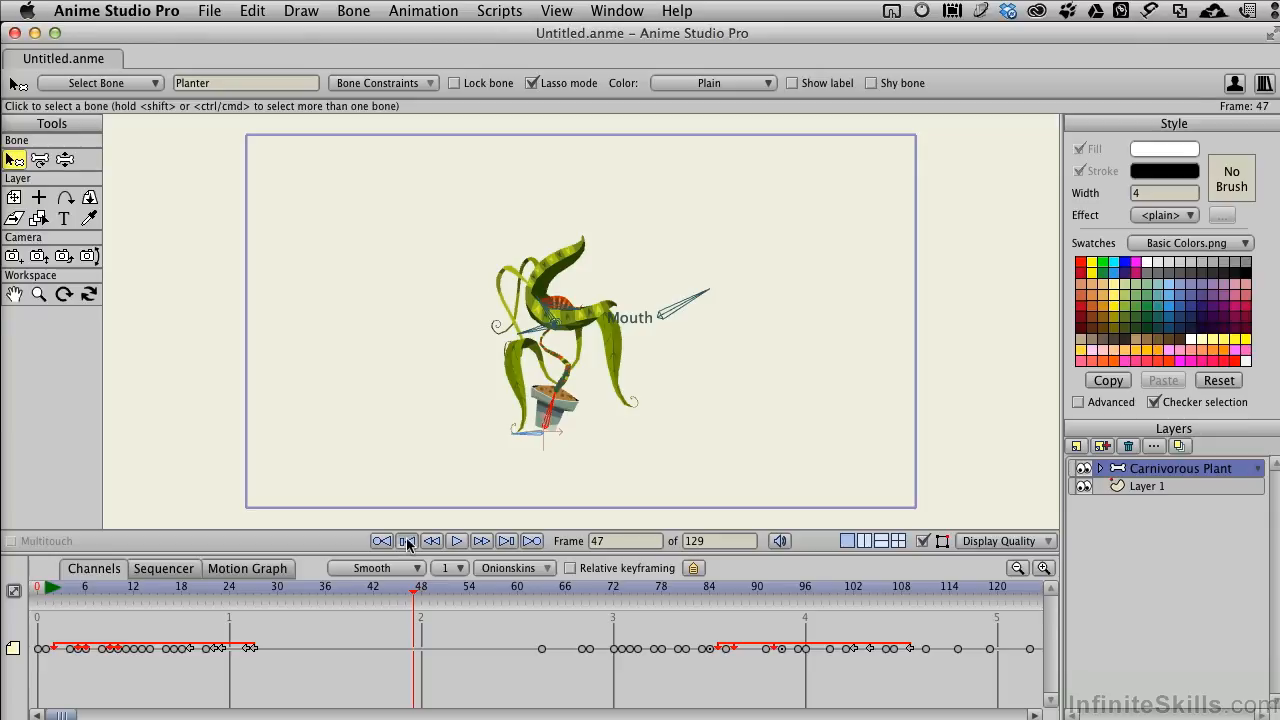
left_click(403, 540)
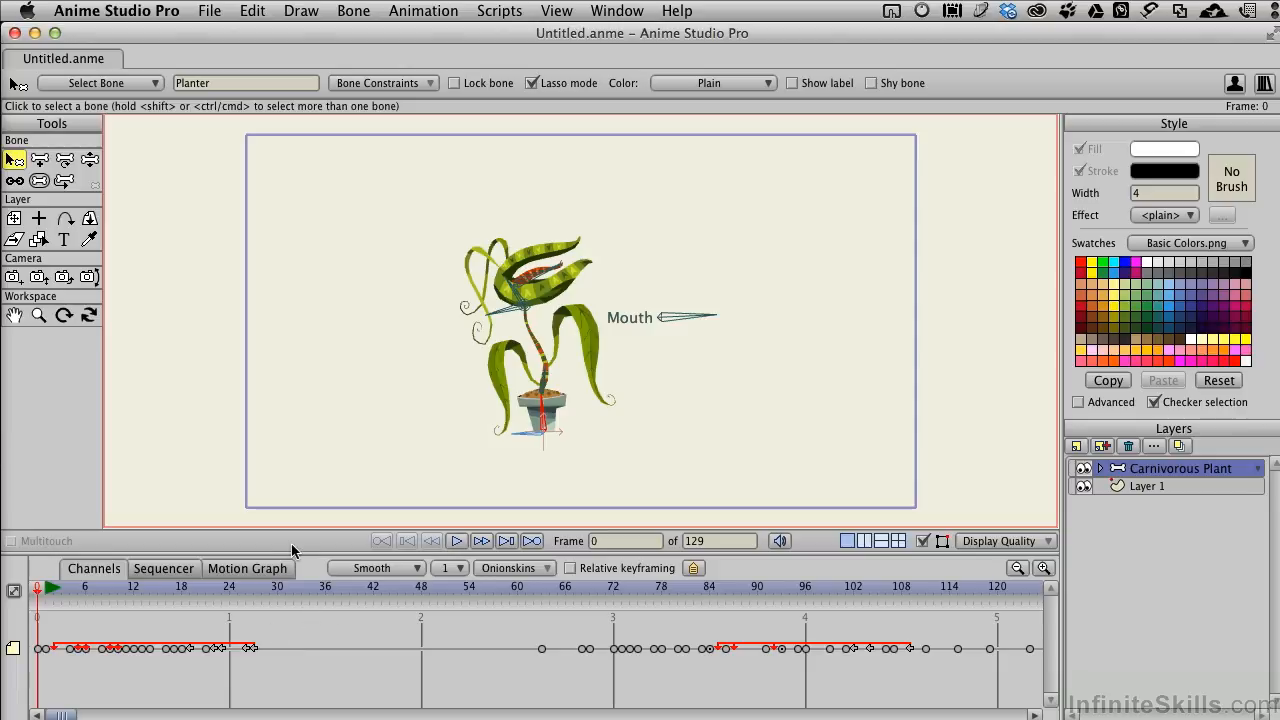
Step: Allow animated layer effects in the Carnivorous Plant layer's settings and apply the change
double_click(1178, 469)
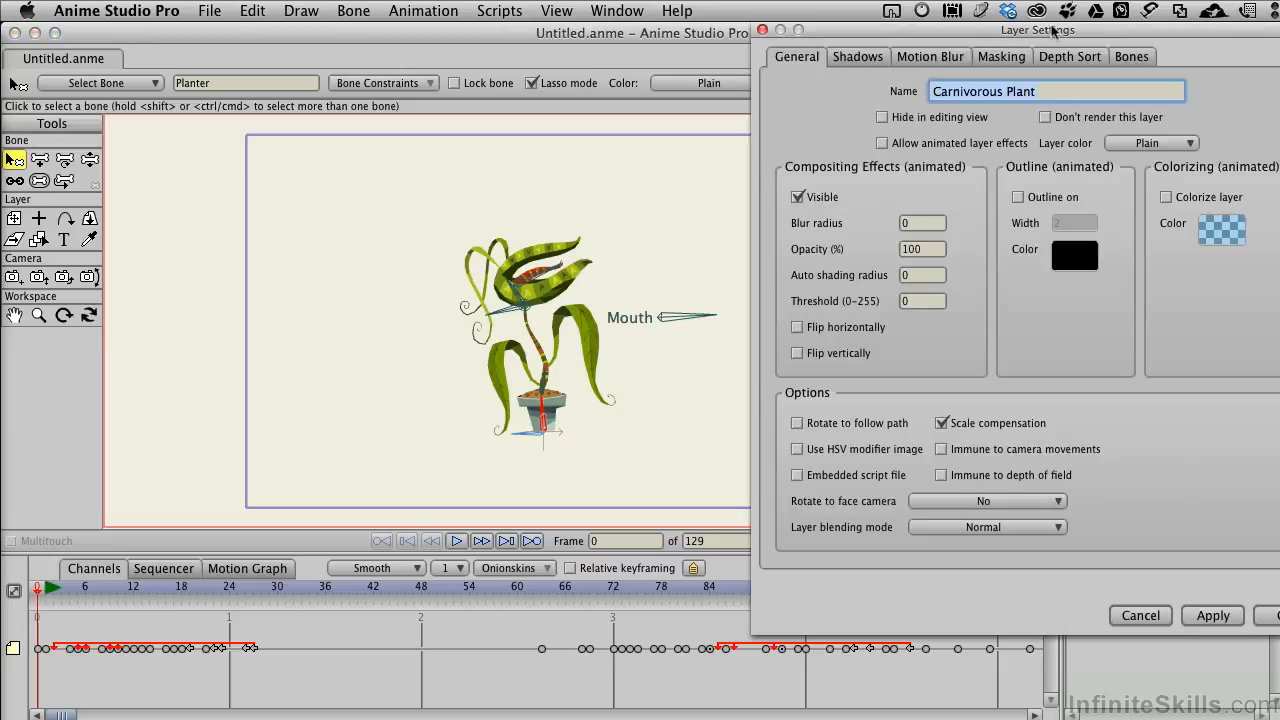
left_click_drag(1052, 42, 953, 42)
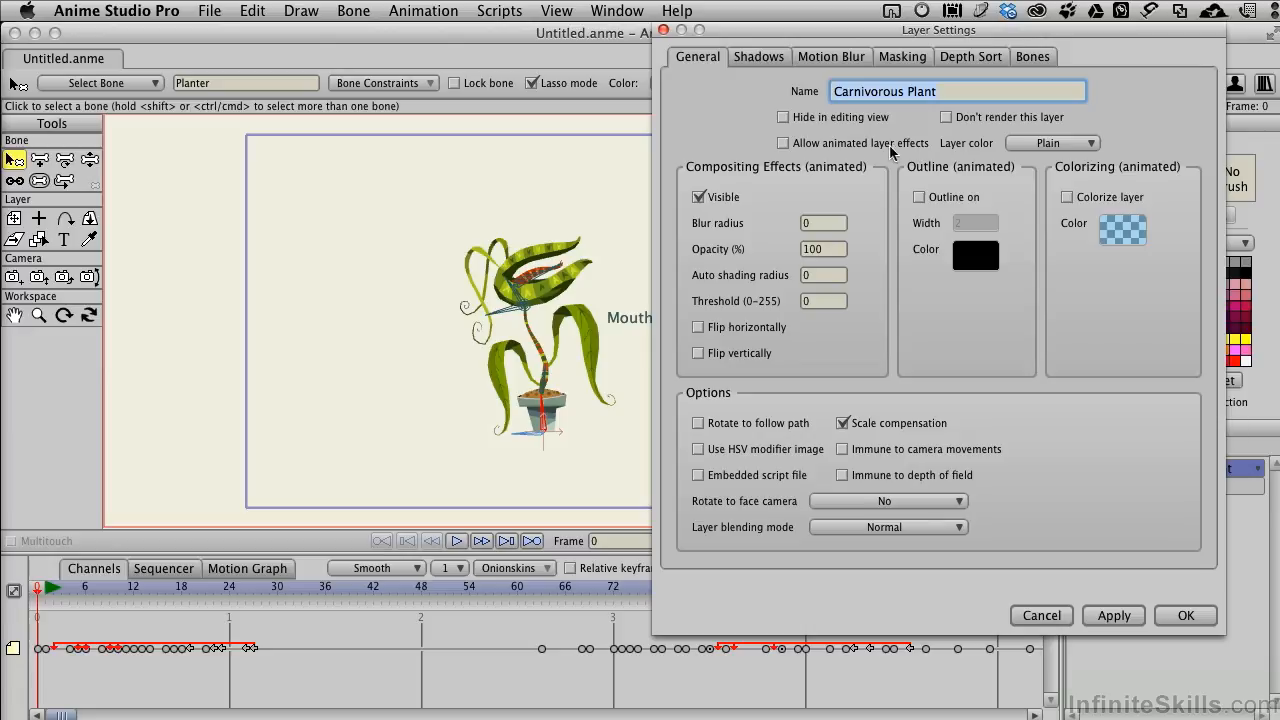
left_click(784, 143)
left_click(1105, 614)
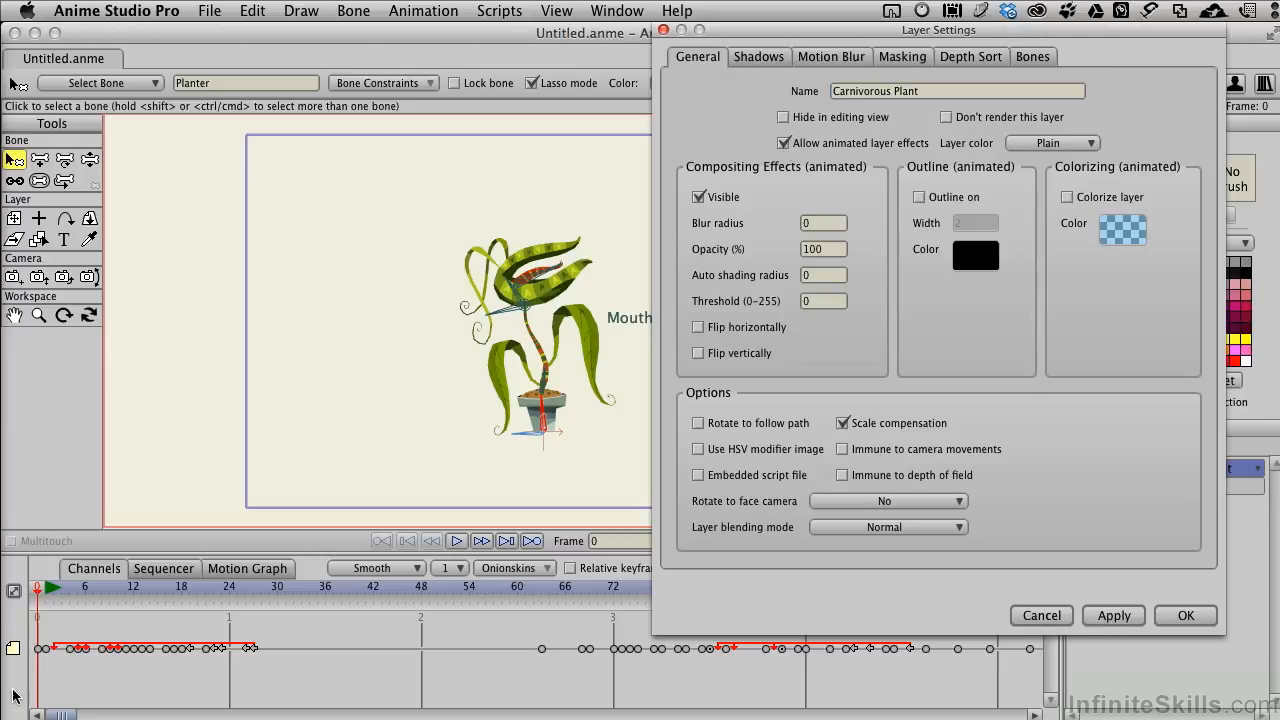
Step: Turn on motion blur for the Carnivorous Plant layer at frame 66 and apply it
left_click_drag(786, 33, 842, 27)
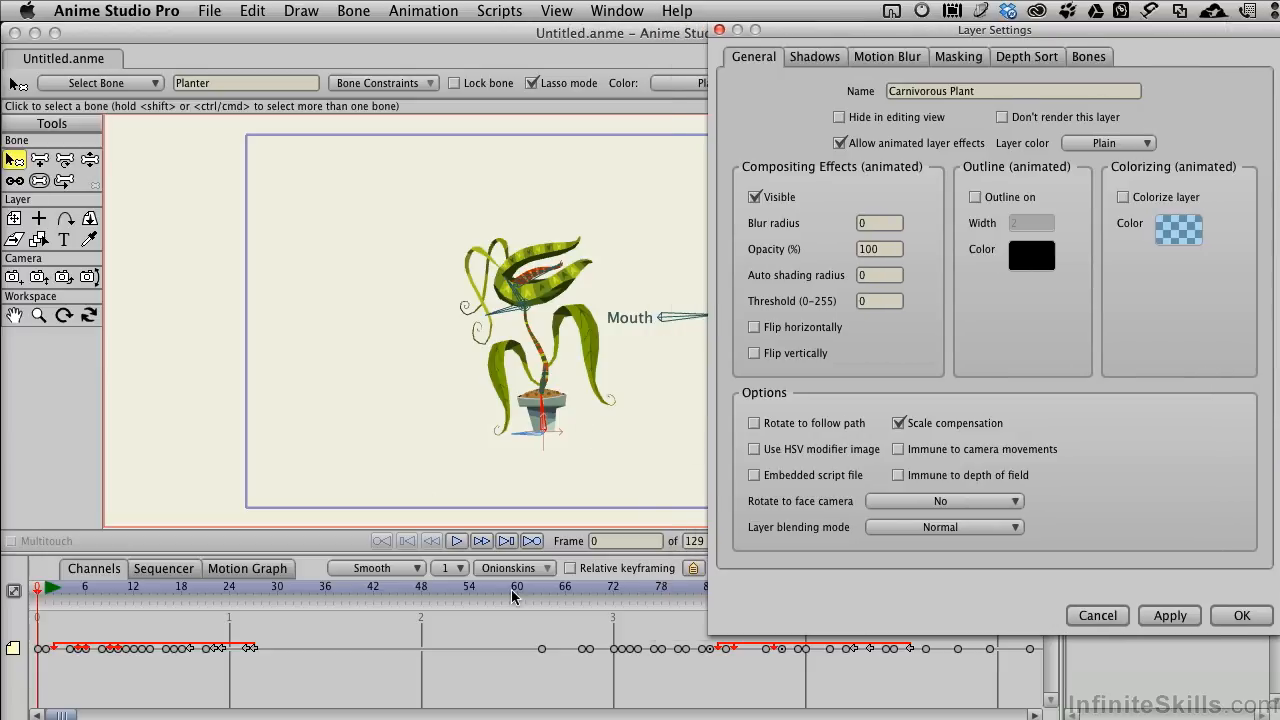
left_click(474, 592)
left_click_drag(474, 594, 566, 578)
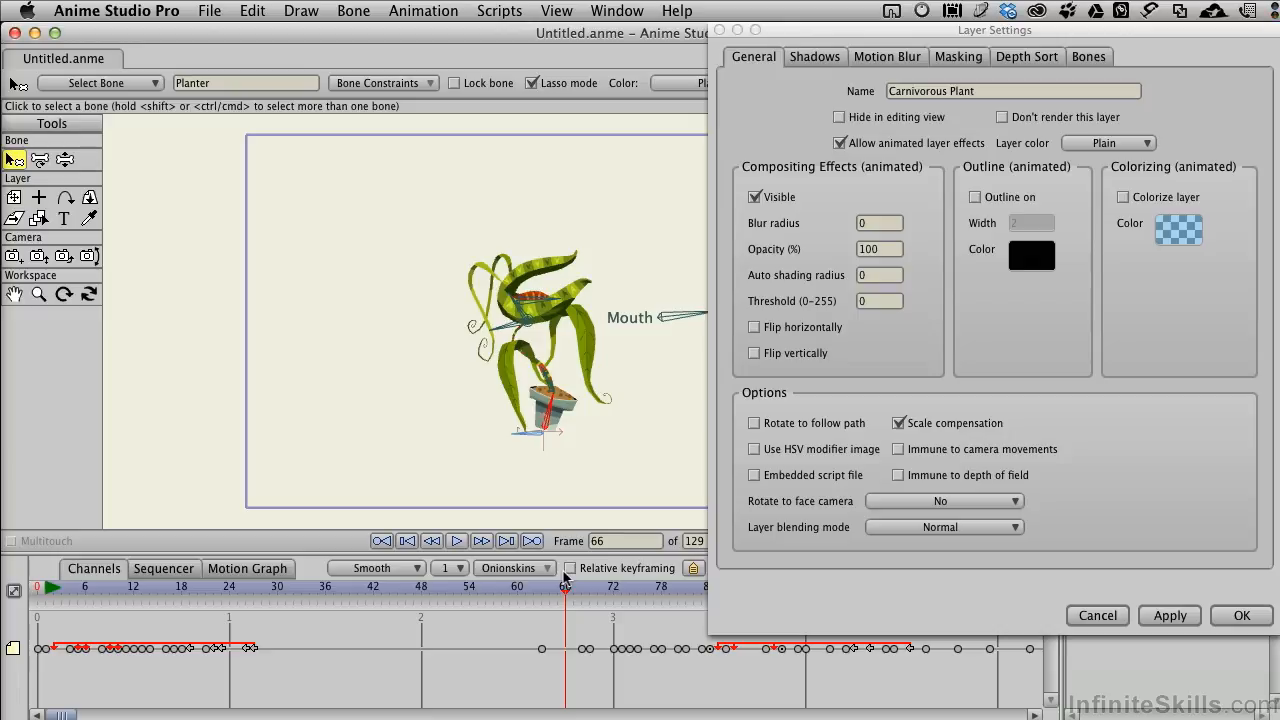
left_click(882, 58)
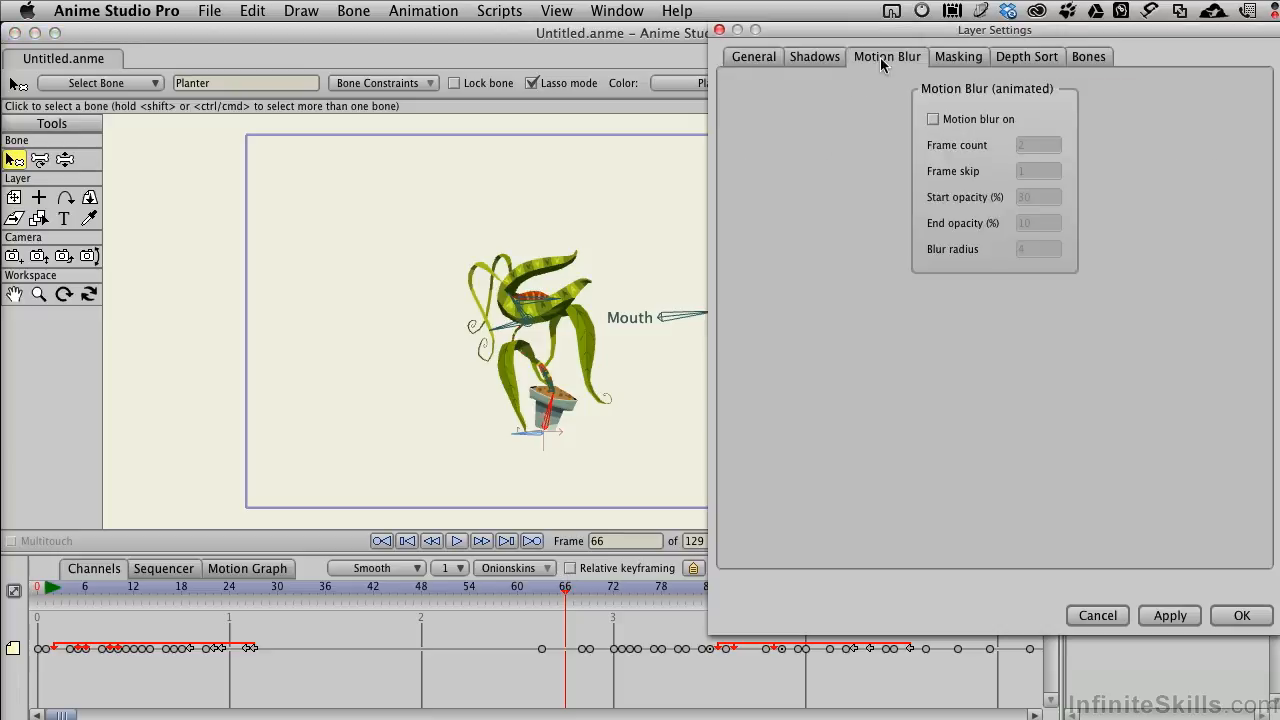
left_click(933, 119)
left_click(1181, 616)
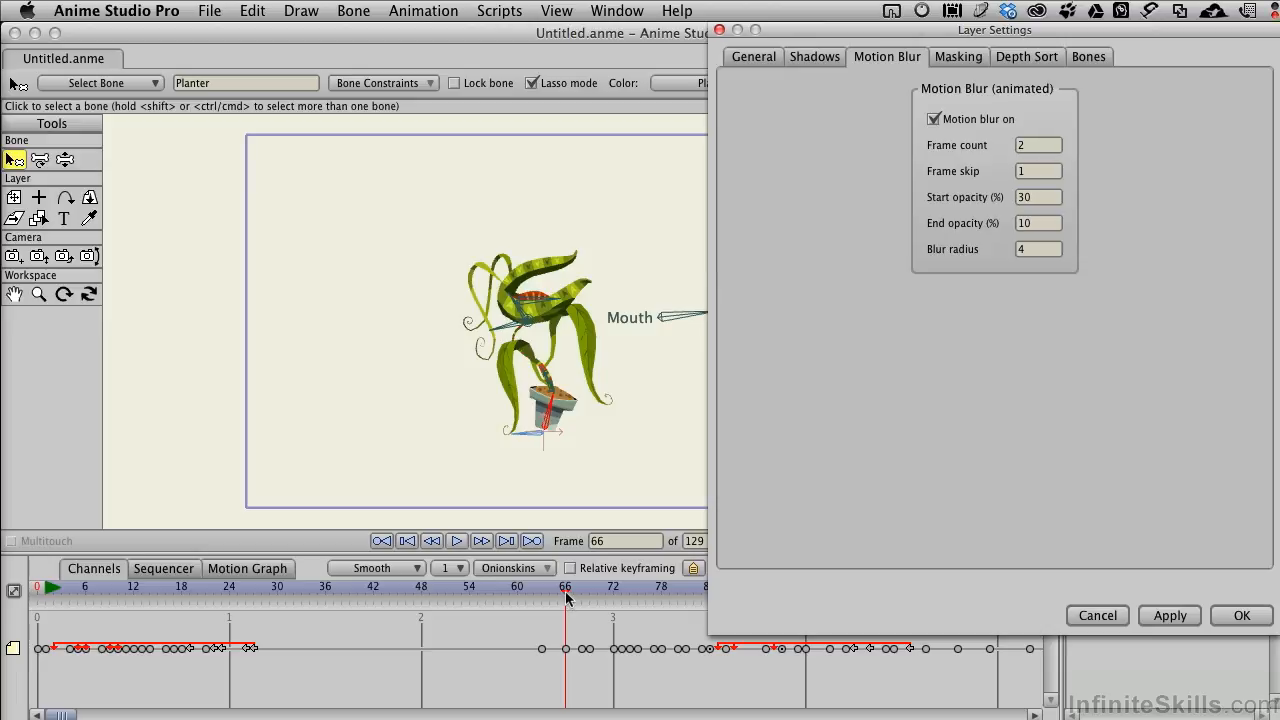
Step: Compare the motion blur setting at frames 62 and 66, and render a preview of frame 66
left_click_drag(566, 597, 534, 597)
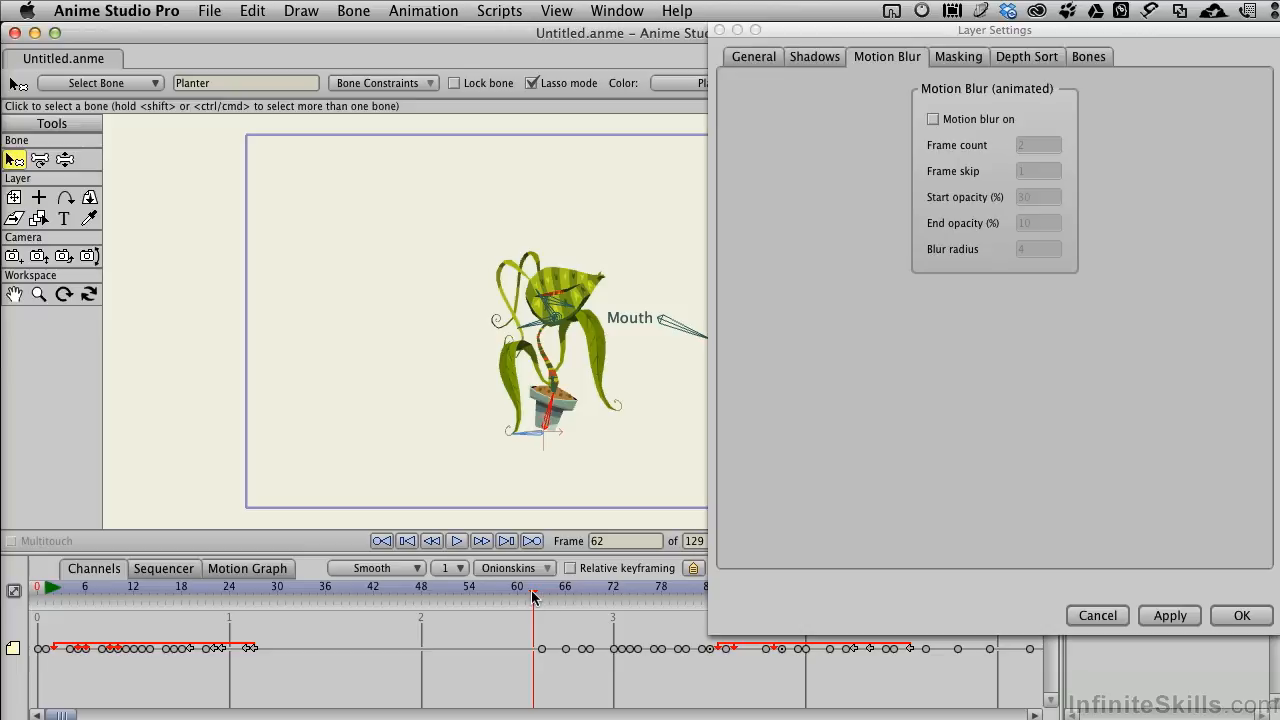
left_click_drag(537, 597, 566, 597)
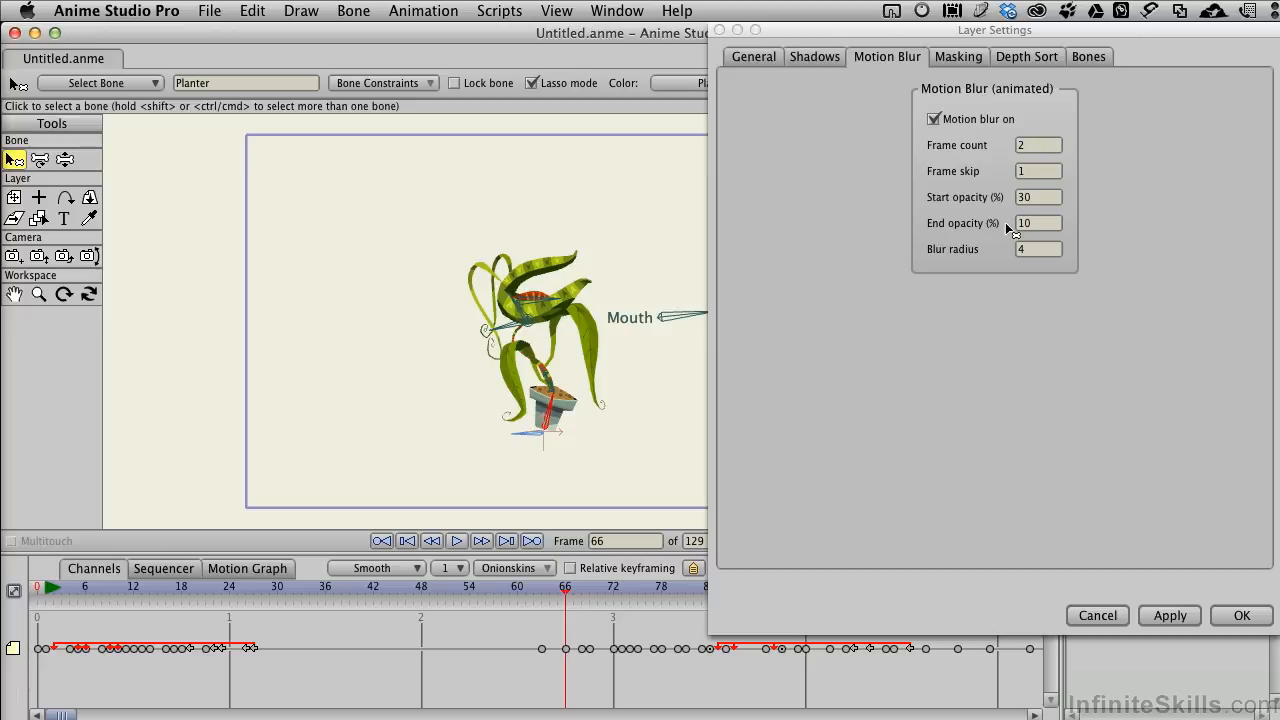
left_click(210, 12)
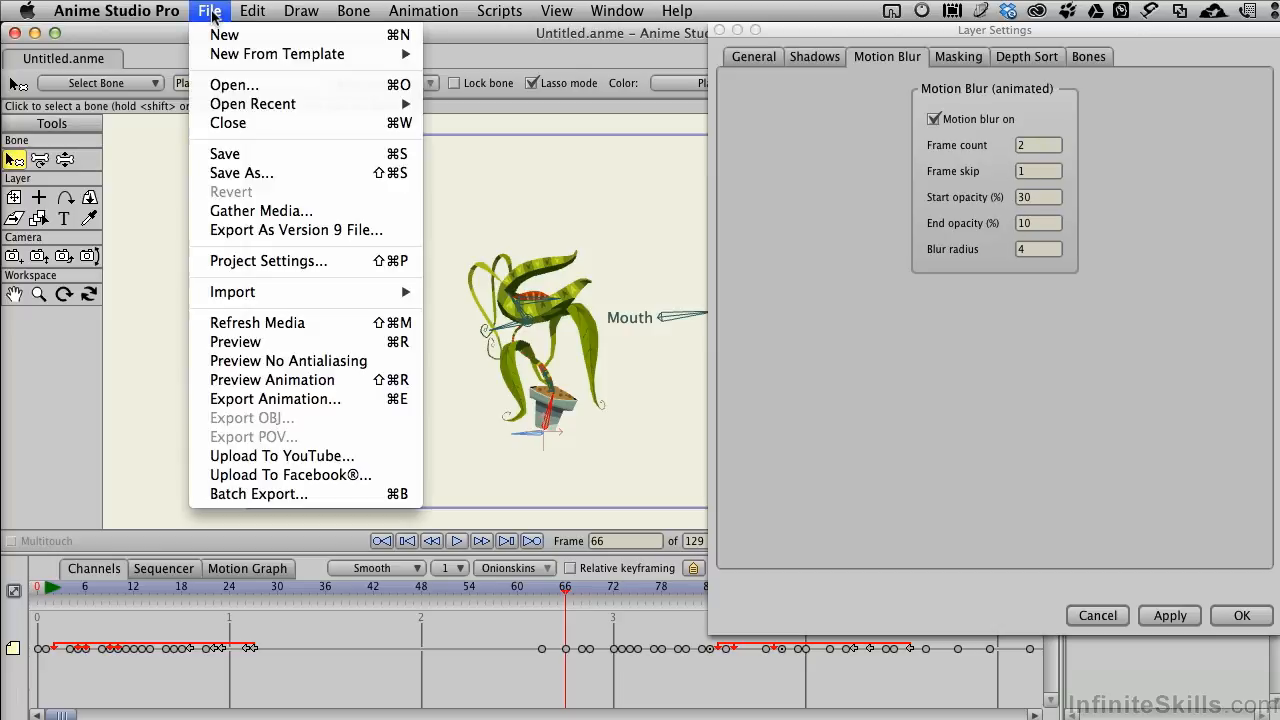
left_click(267, 345)
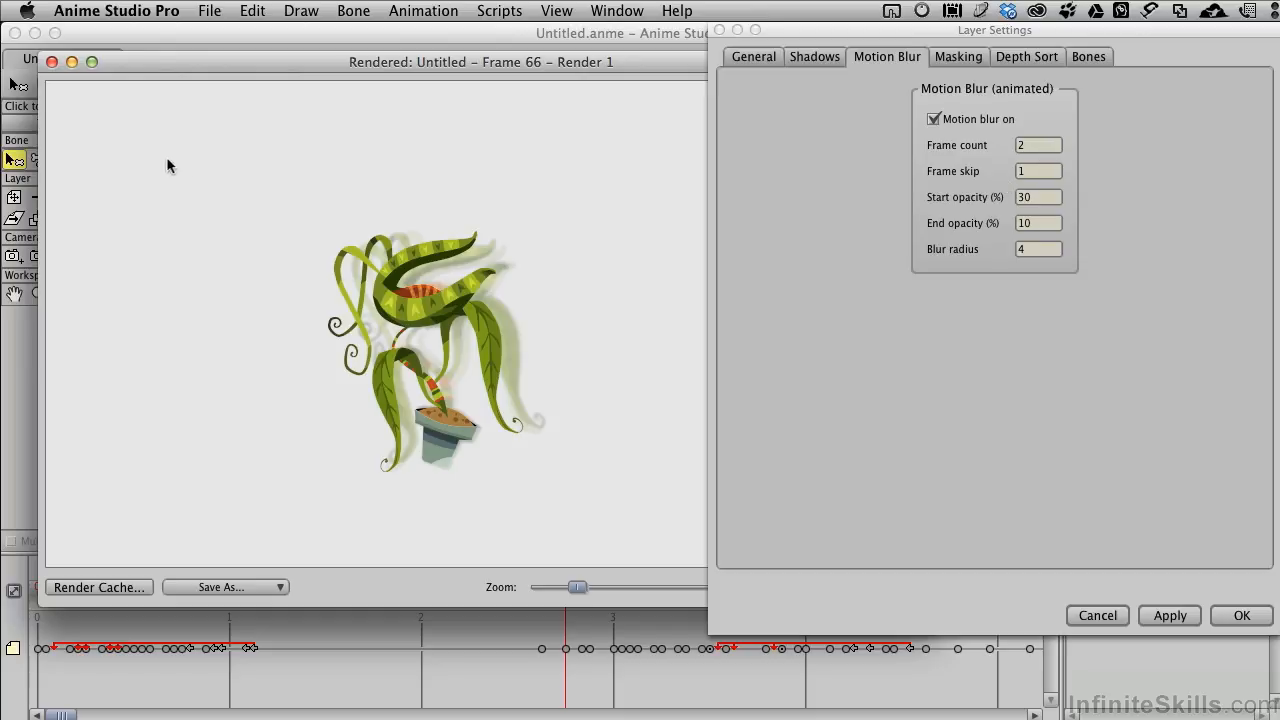
left_click(52, 62)
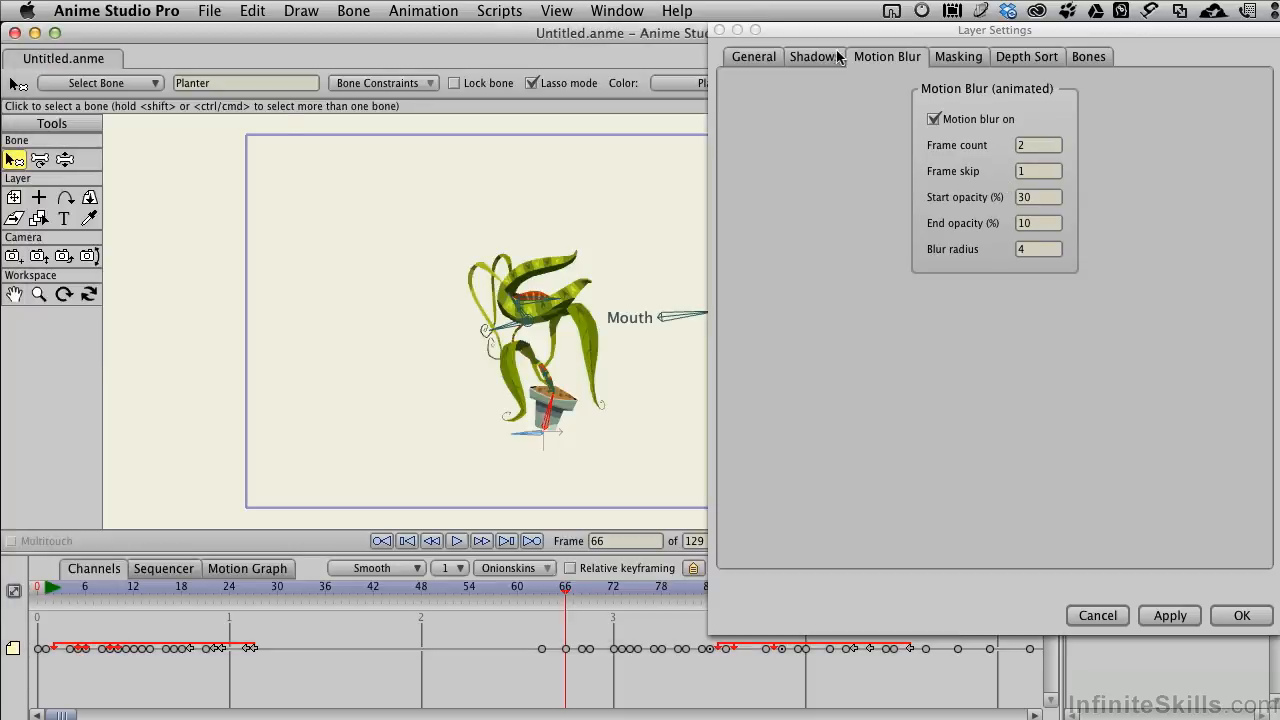
Step: Review the project settings, and set the plant layer's motion blur frame count to 6 at frame 71
left_click_drag(605, 202, 444, 198)
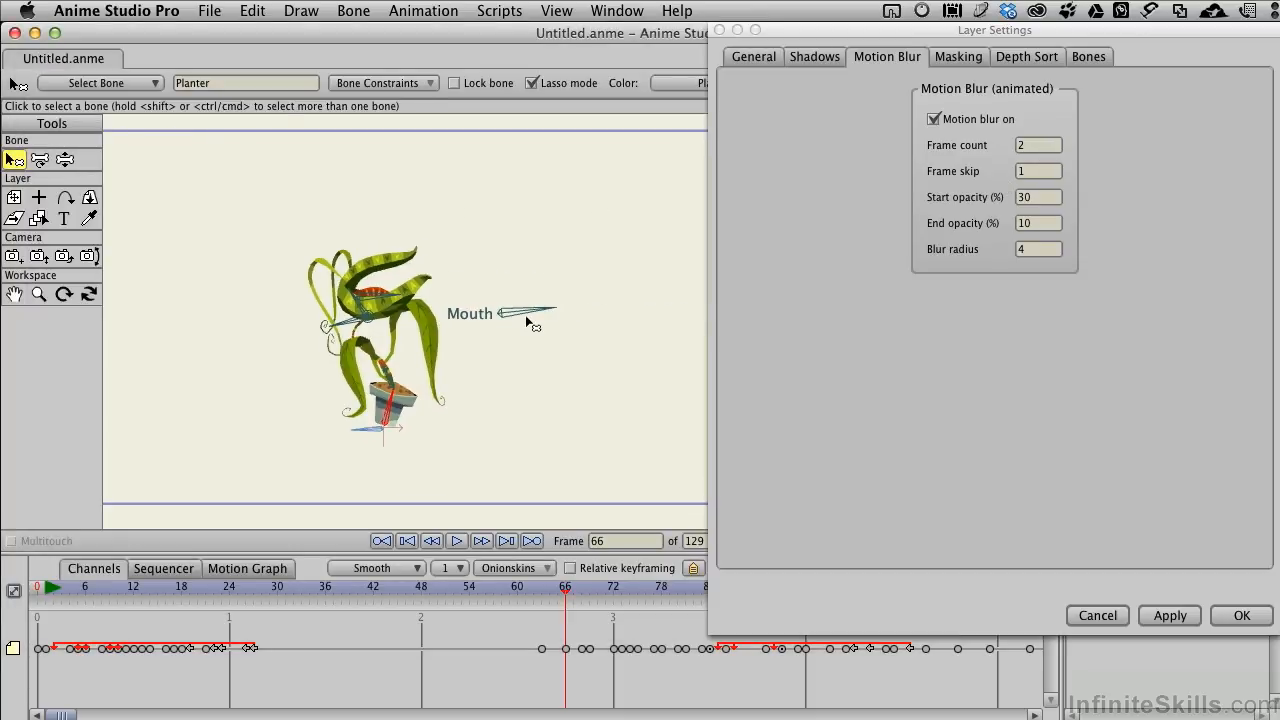
left_click(566, 592)
left_click_drag(566, 592, 604, 592)
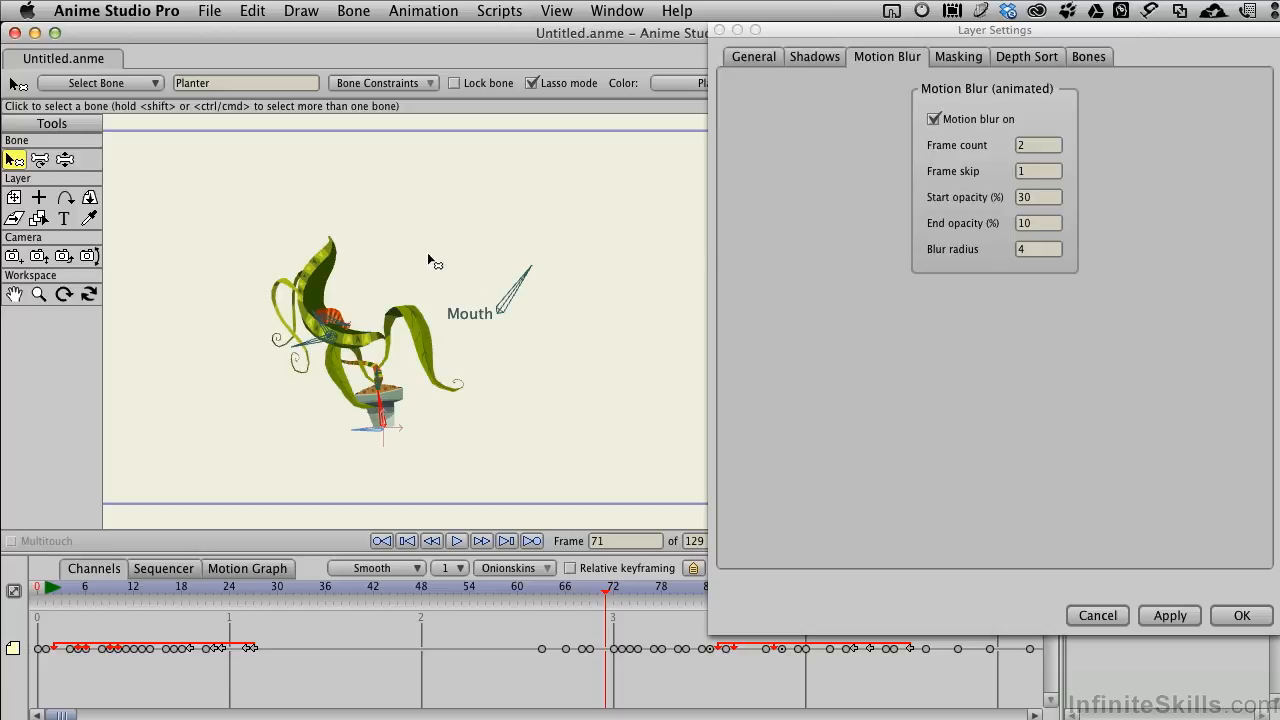
left_click(209, 12)
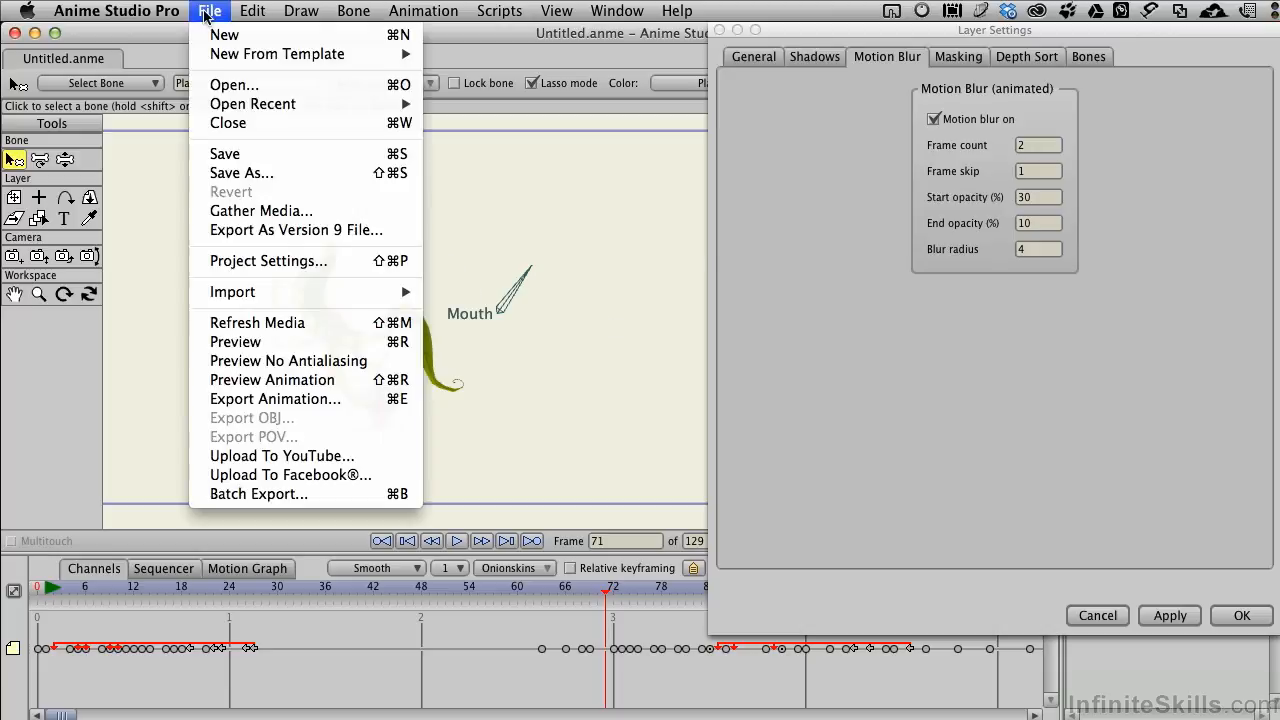
left_click(240, 262)
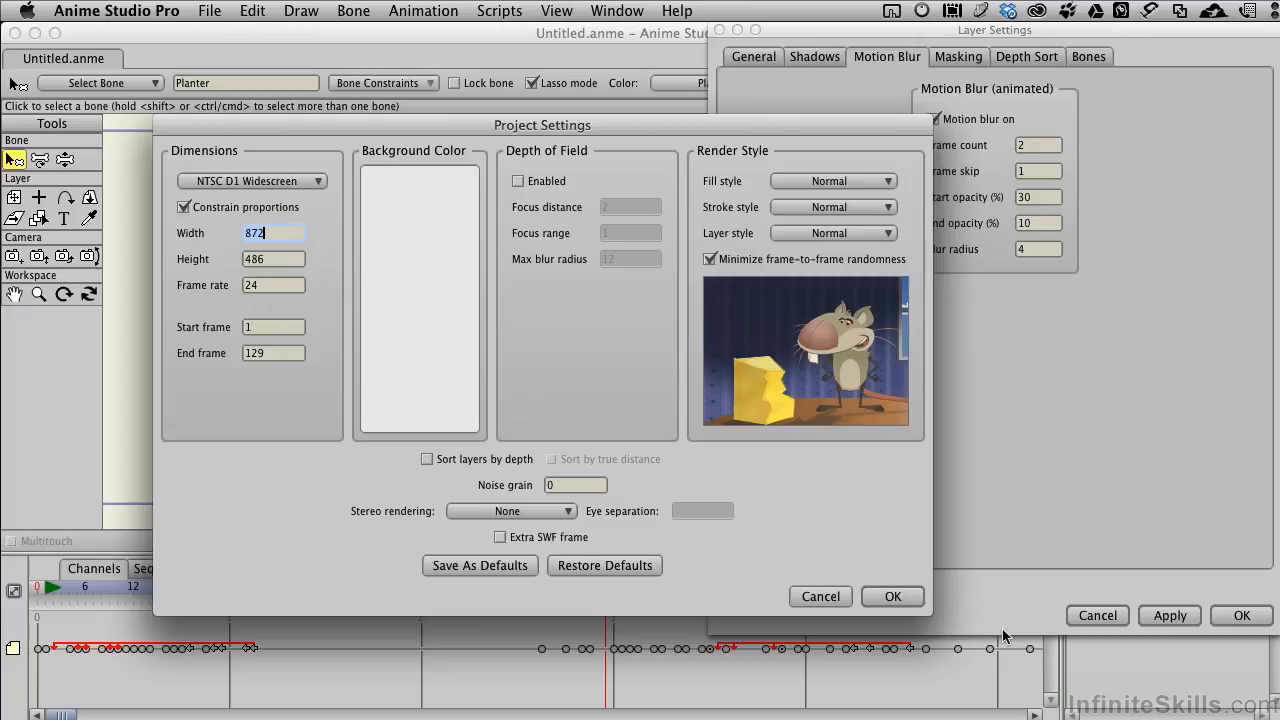
left_click(893, 597)
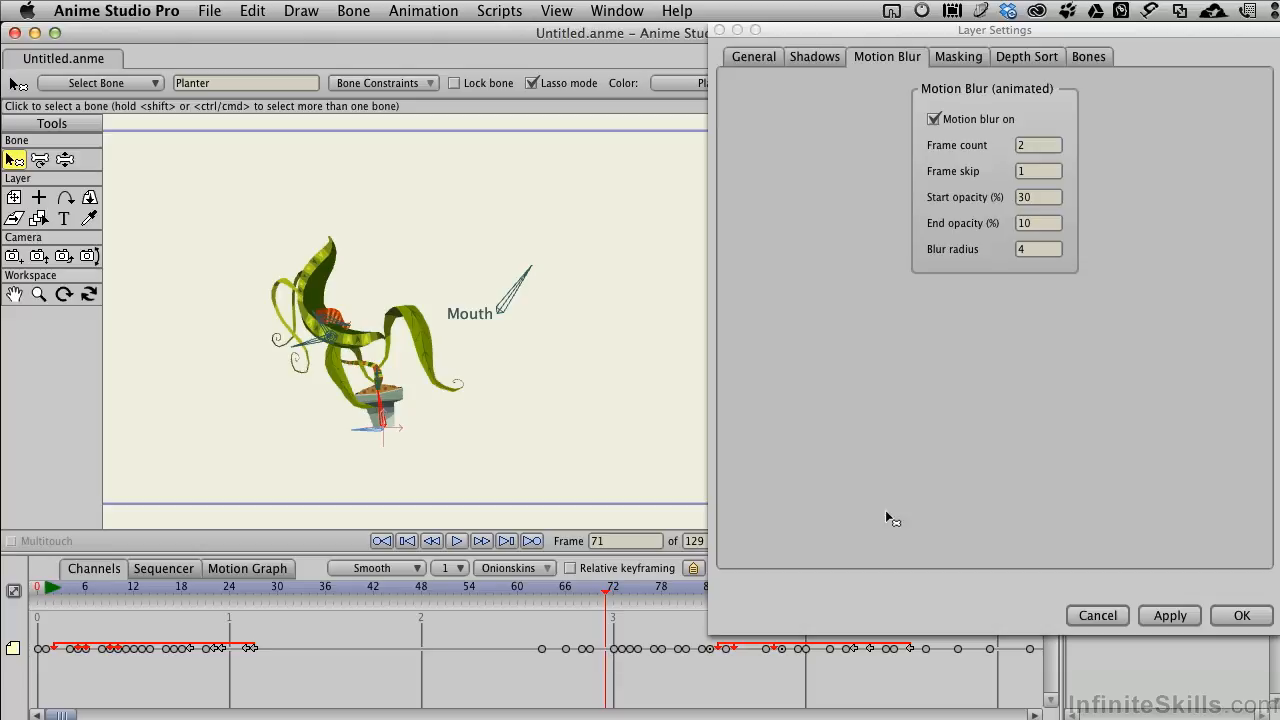
left_click(1040, 147)
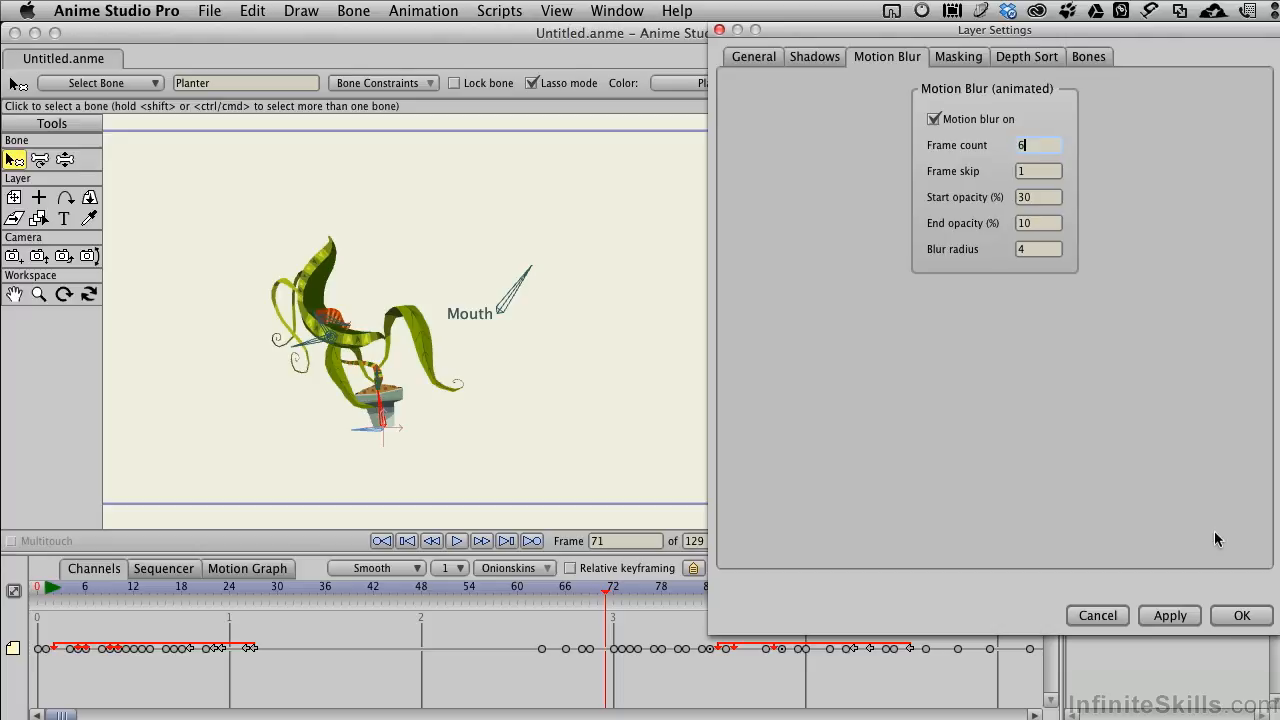
left_click(1177, 618)
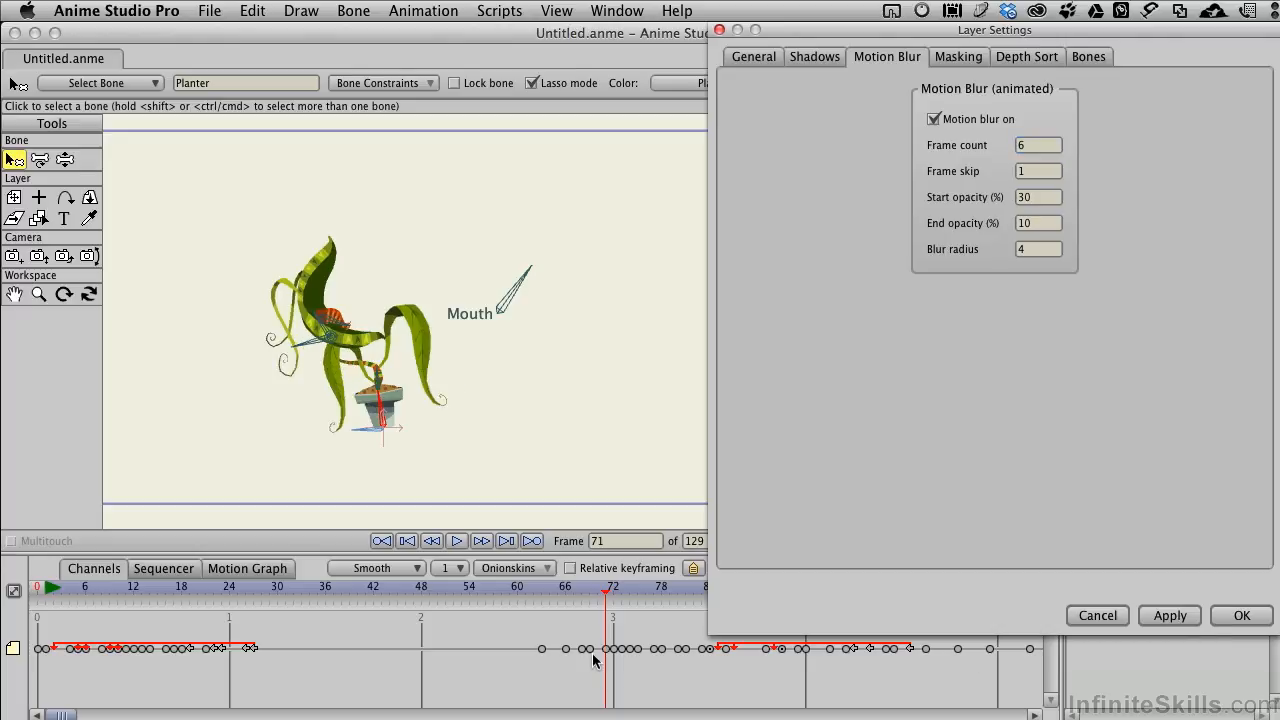
Step: Set the plant layer's motion blur frame count to 2 at frame 79 and apply it
left_click_drag(608, 594, 676, 599)
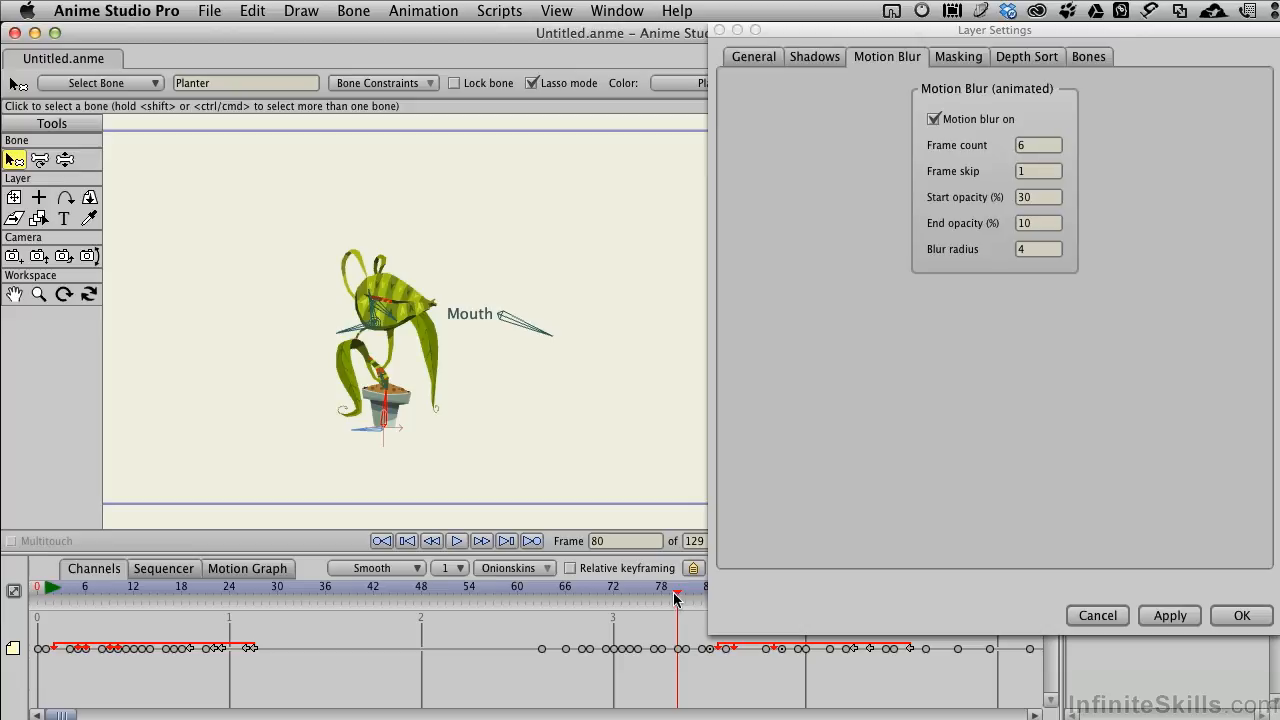
left_click_drag(680, 596, 674, 593)
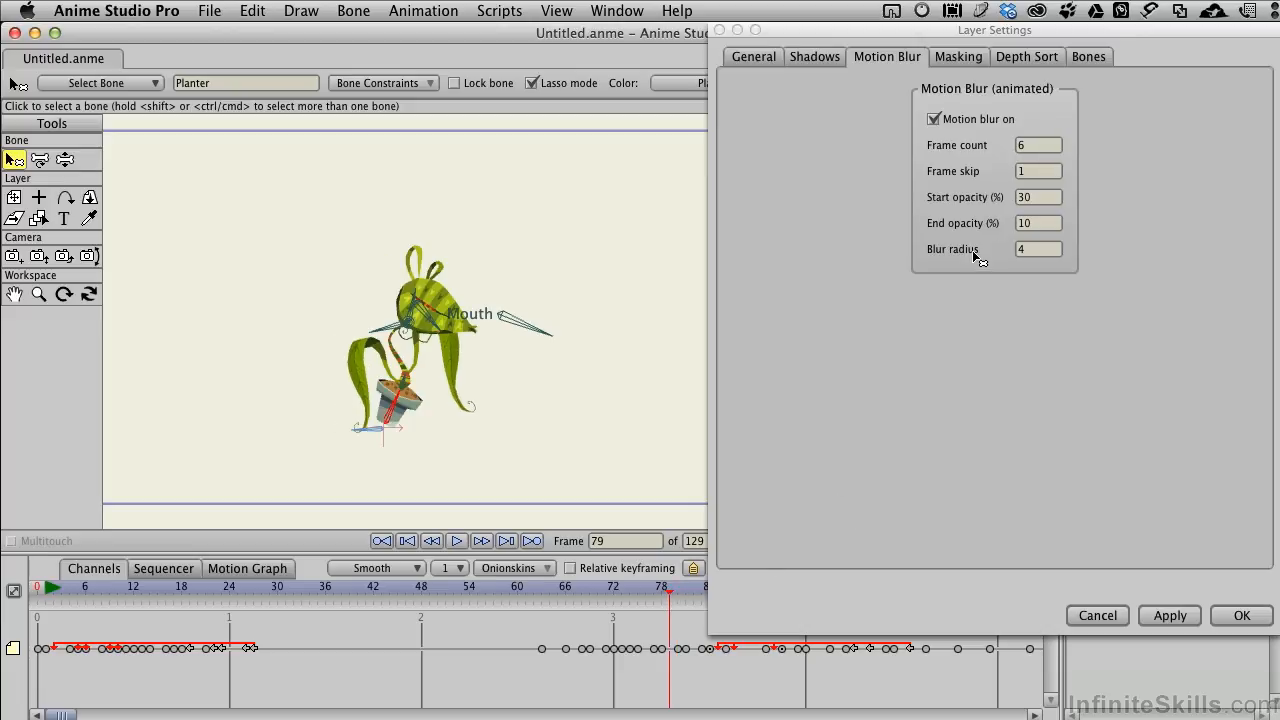
left_click(1039, 148)
left_click_drag(1039, 148, 1015, 148)
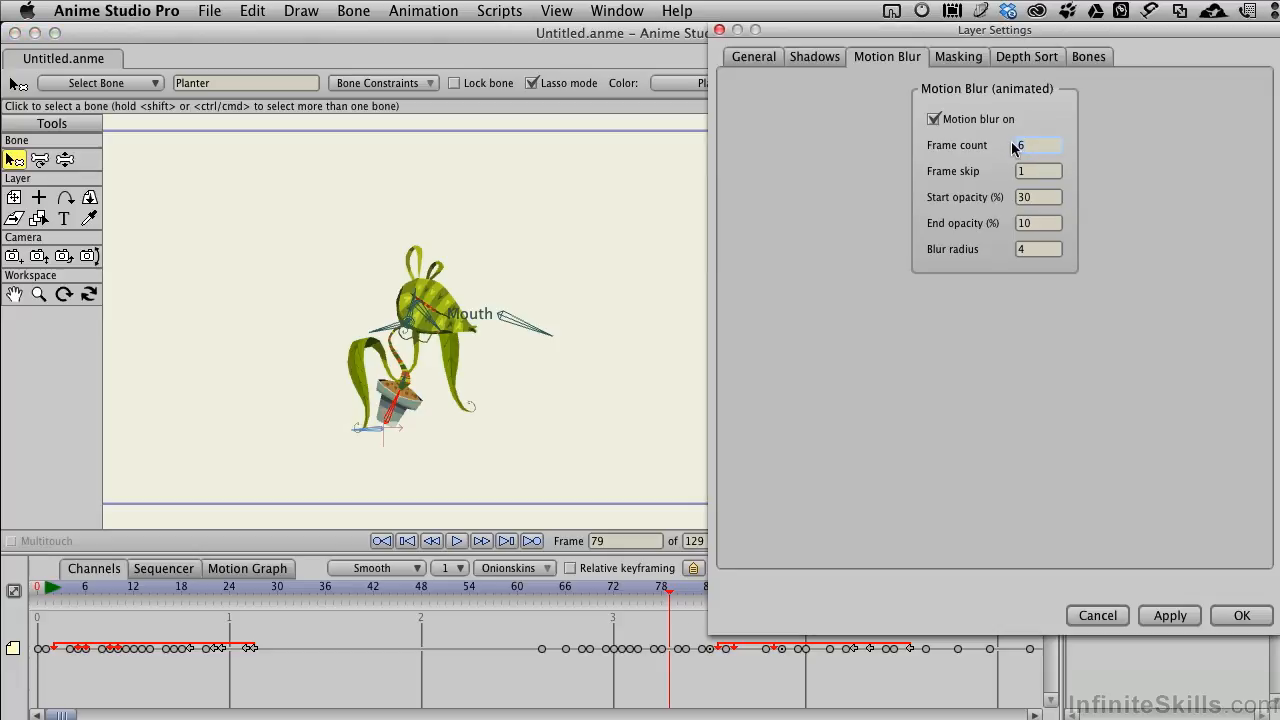
left_click(1172, 616)
Step: Turn off the plant layer's motion blur at frame 81 and accept the layer settings
left_click_drag(670, 598, 686, 598)
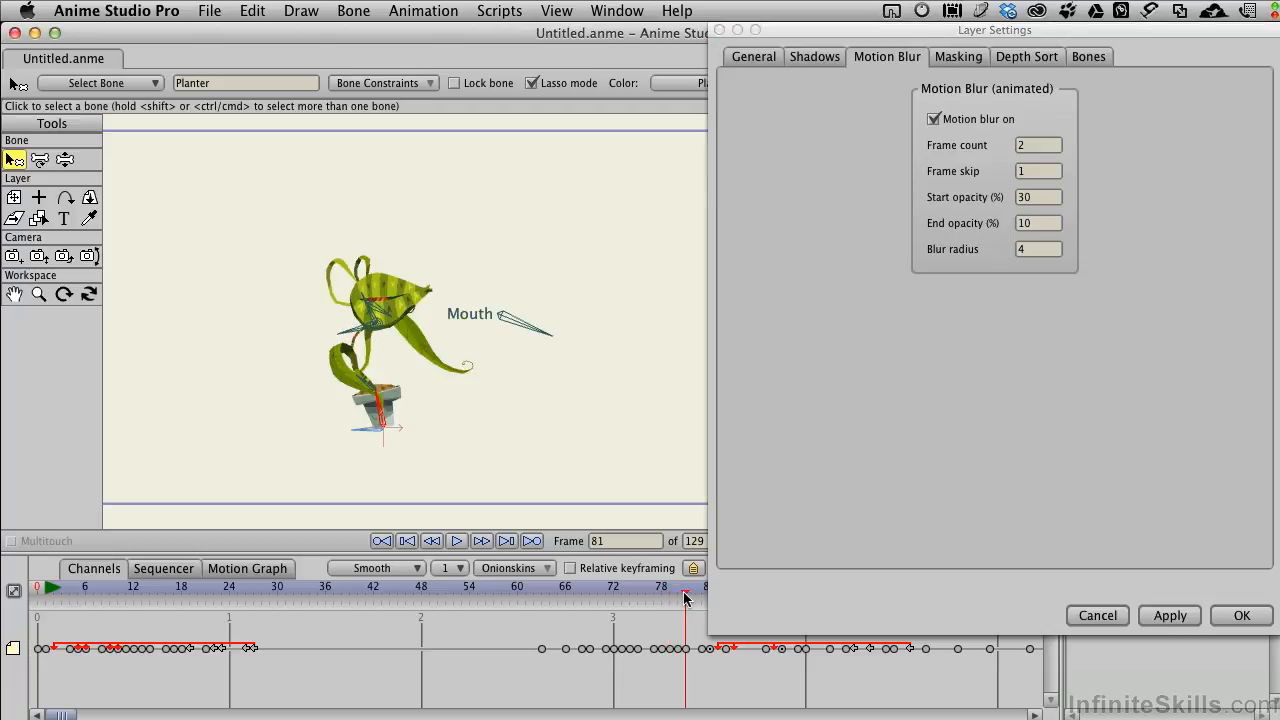
left_click(933, 119)
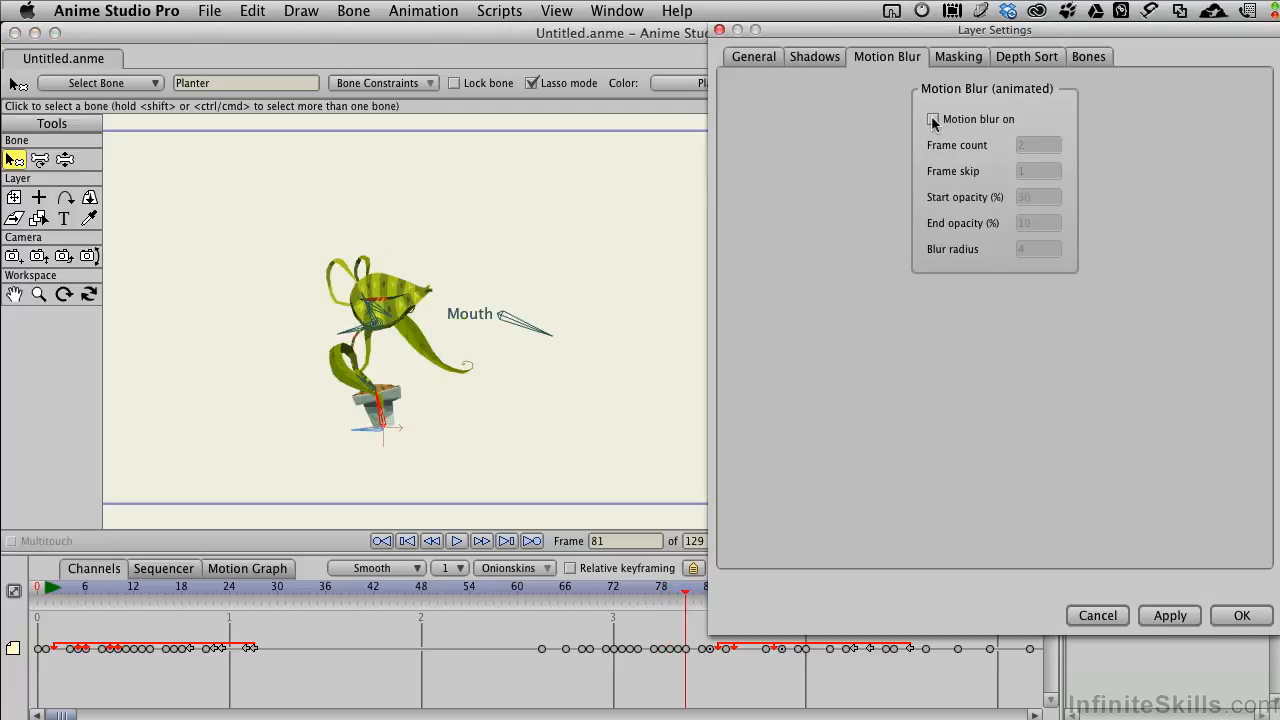
left_click(1167, 615)
left_click(1244, 615)
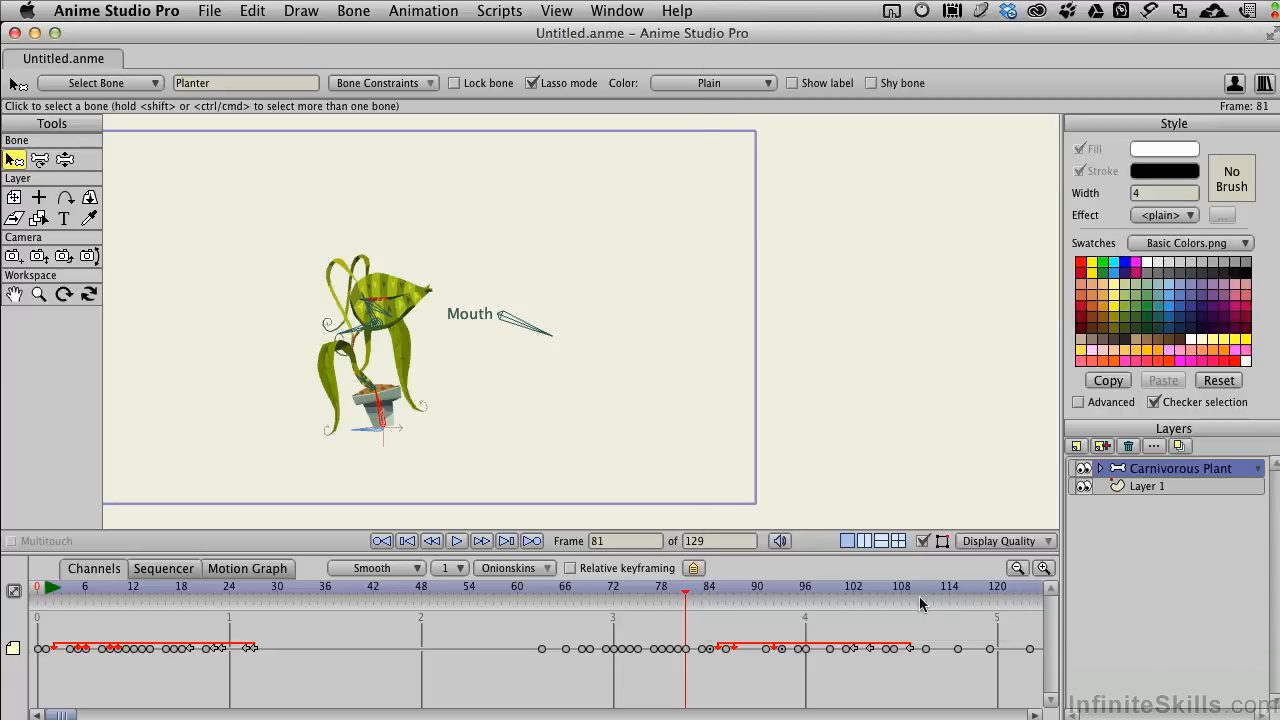
Step: Render a preview of frame 76 to inspect the motion blur, and close the render
left_click_drag(690, 597, 648, 591)
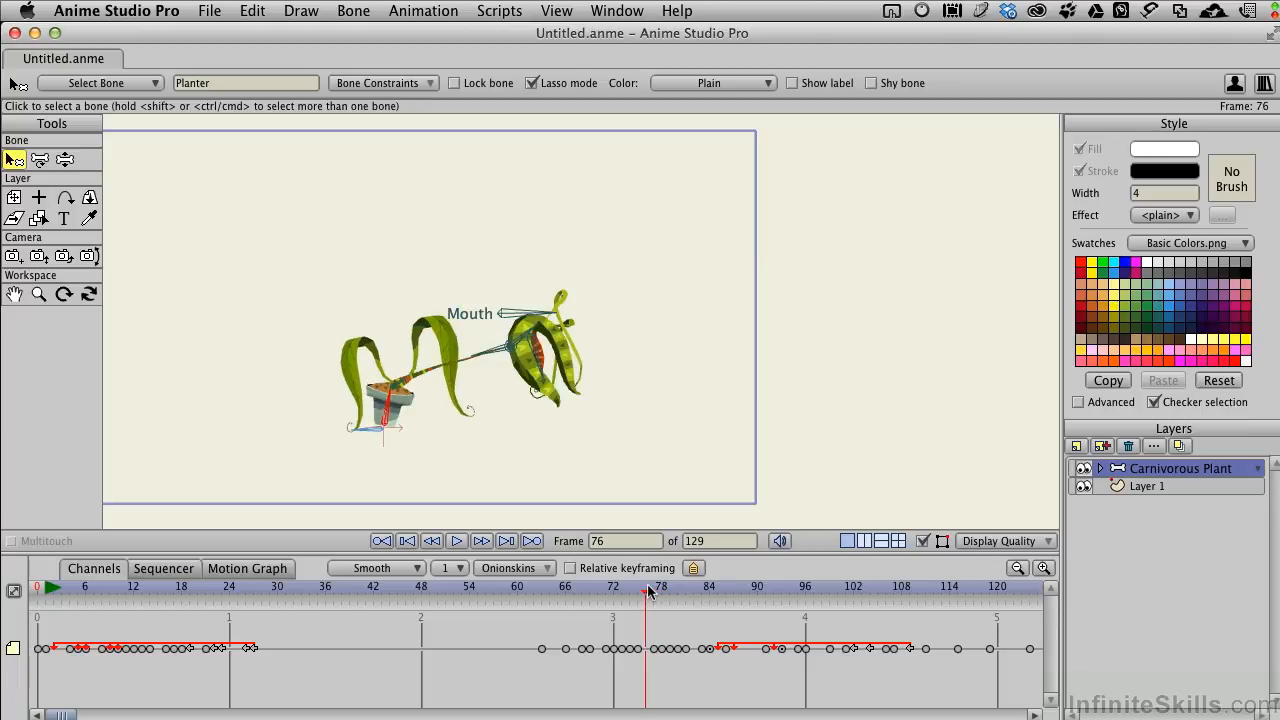
left_click(209, 11)
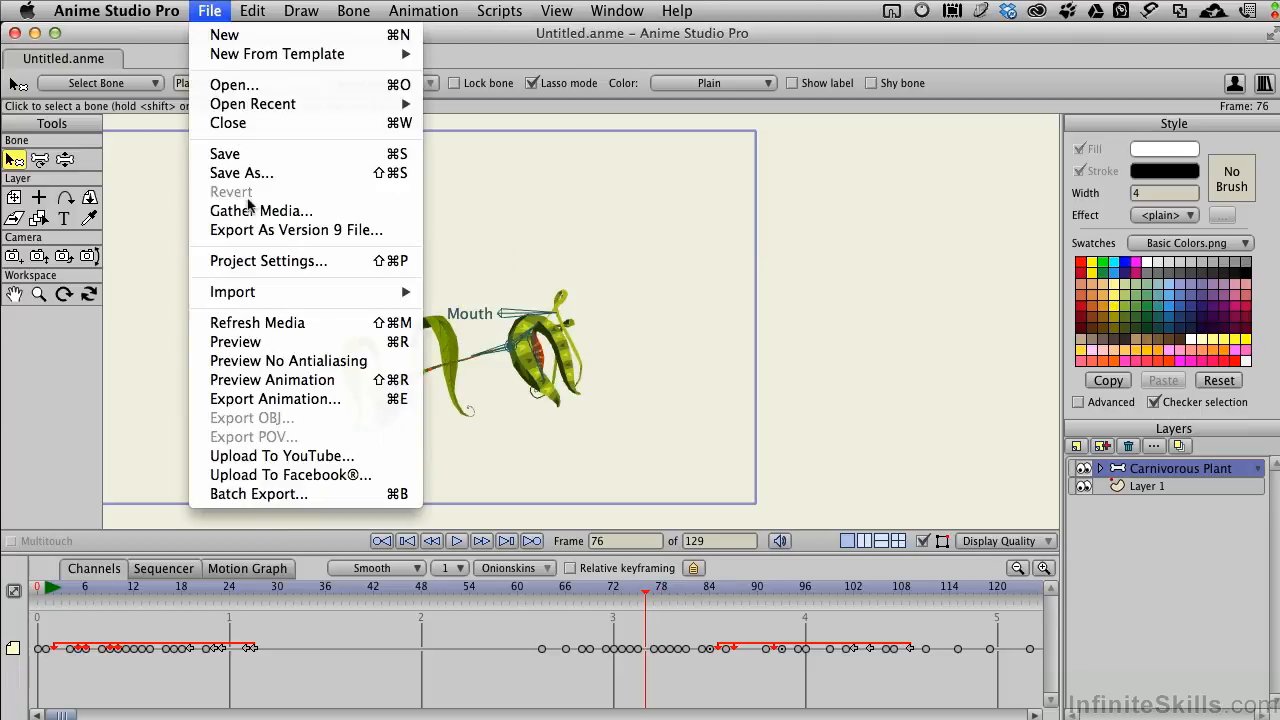
left_click(268, 344)
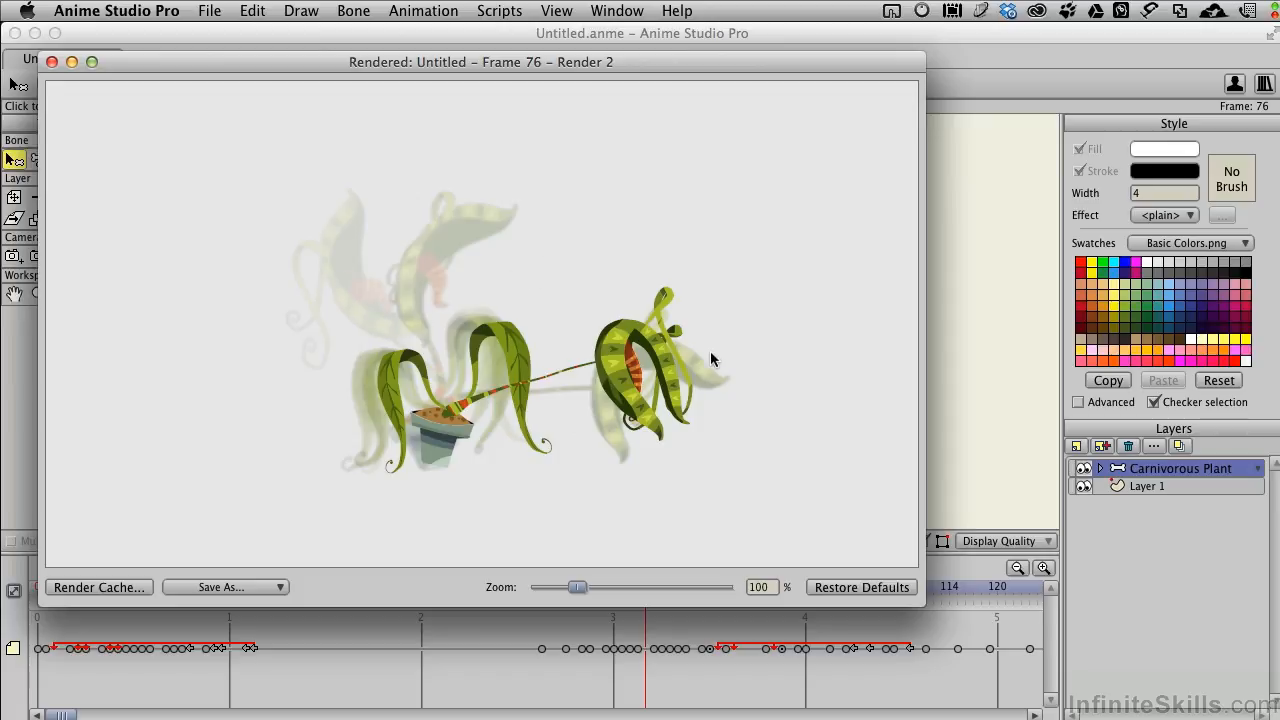
left_click(52, 62)
Step: Export frames 1 to 129 as the H.264, high-quality QuickTime movie Untitled.mov in the Chapter 8 folder, and play it in QuickTime Player
left_click(209, 11)
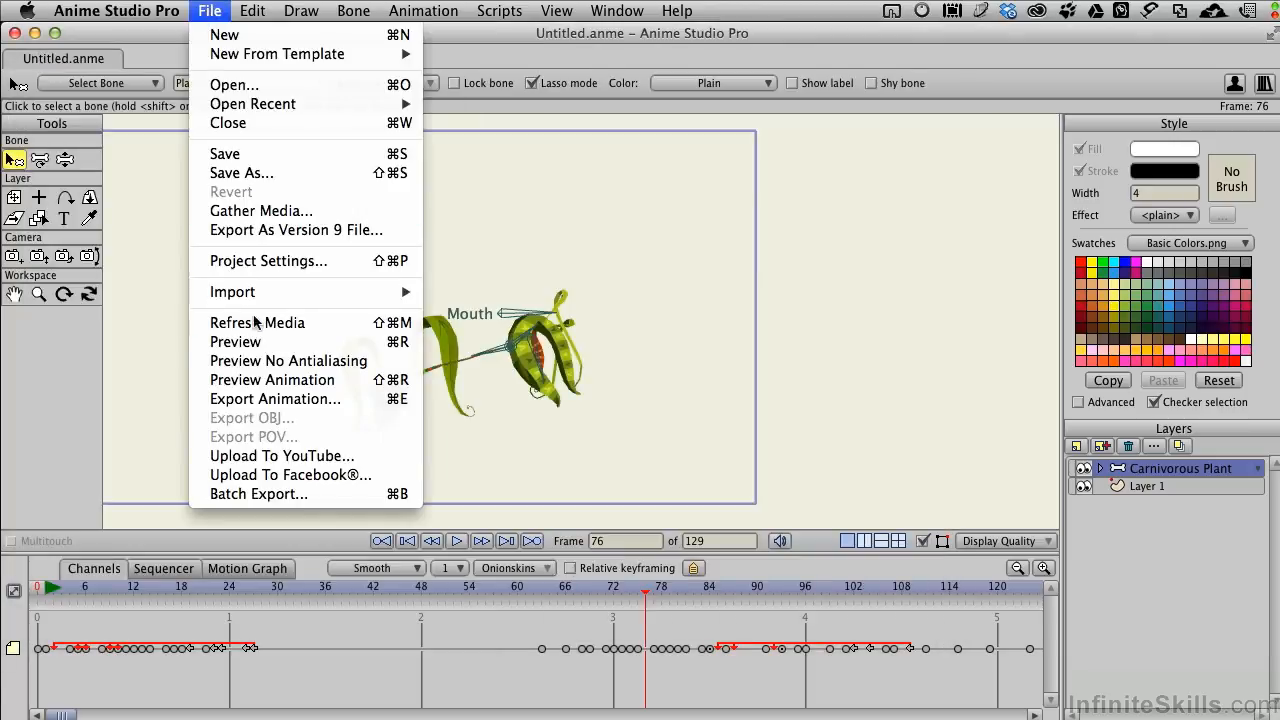
left_click(250, 400)
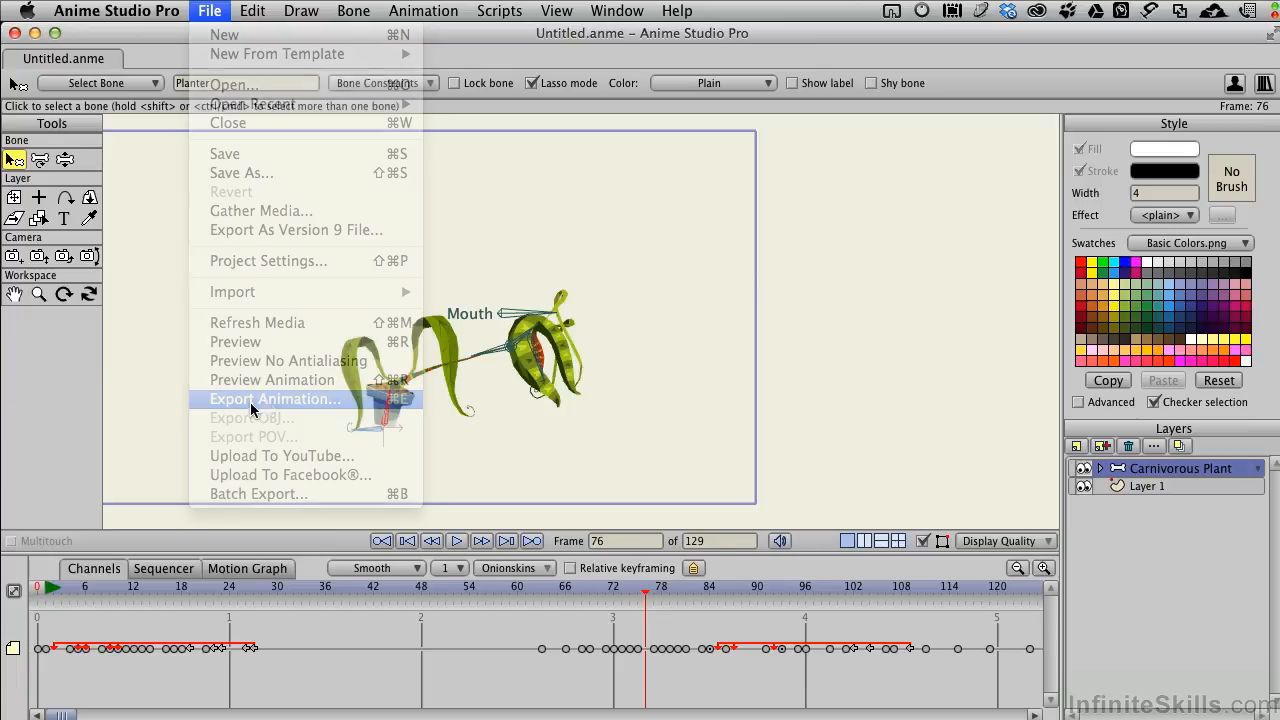
left_click_drag(700, 186, 524, 145)
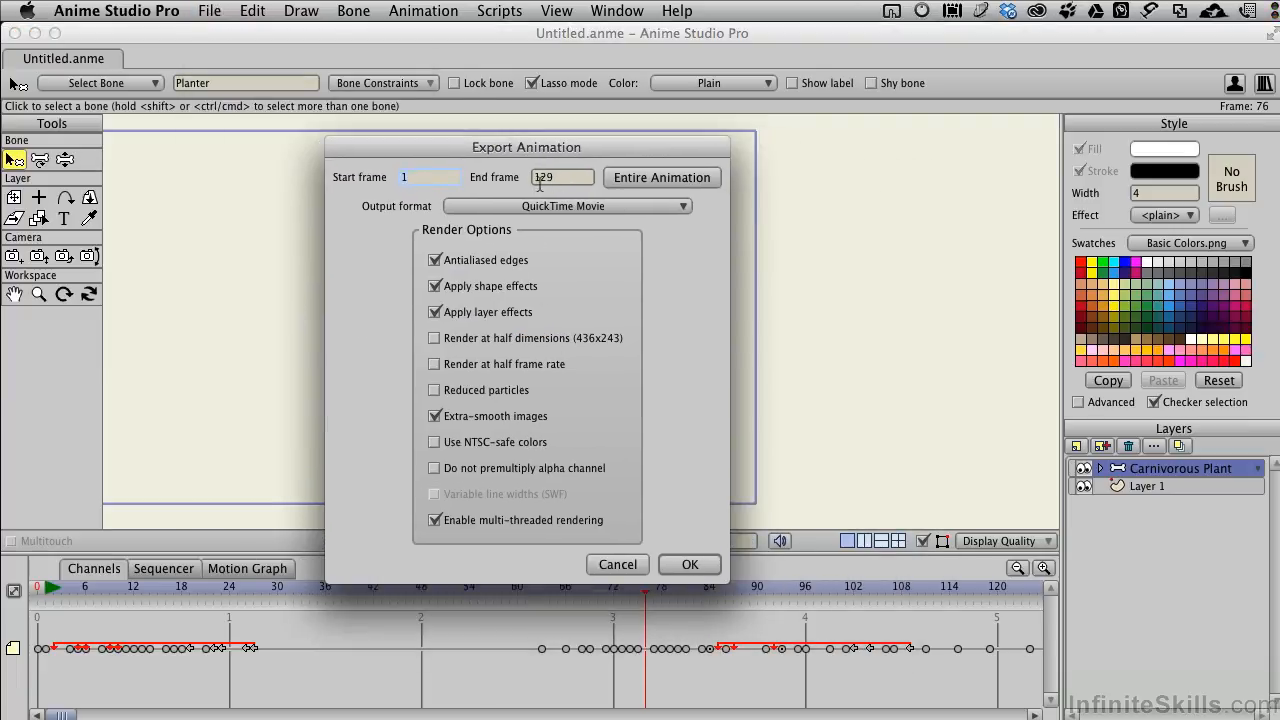
left_click(689, 565)
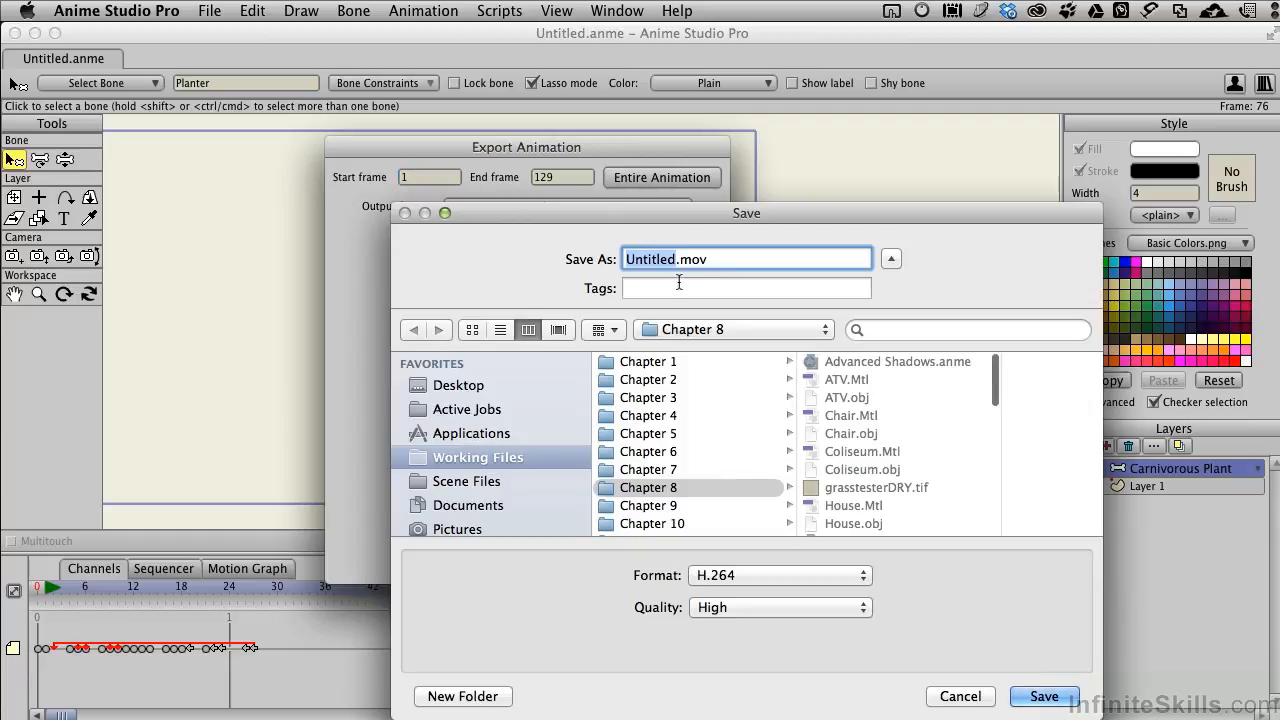
left_click(1043, 696)
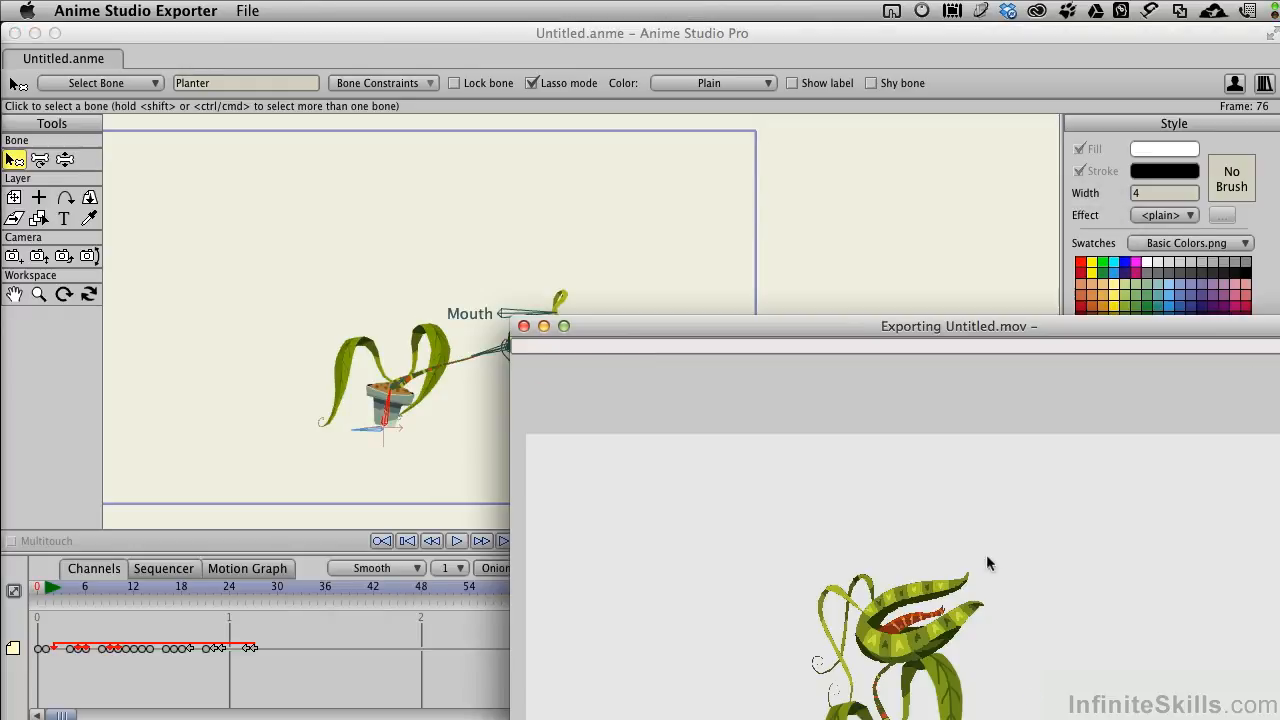
left_click_drag(878, 326, 398, 40)
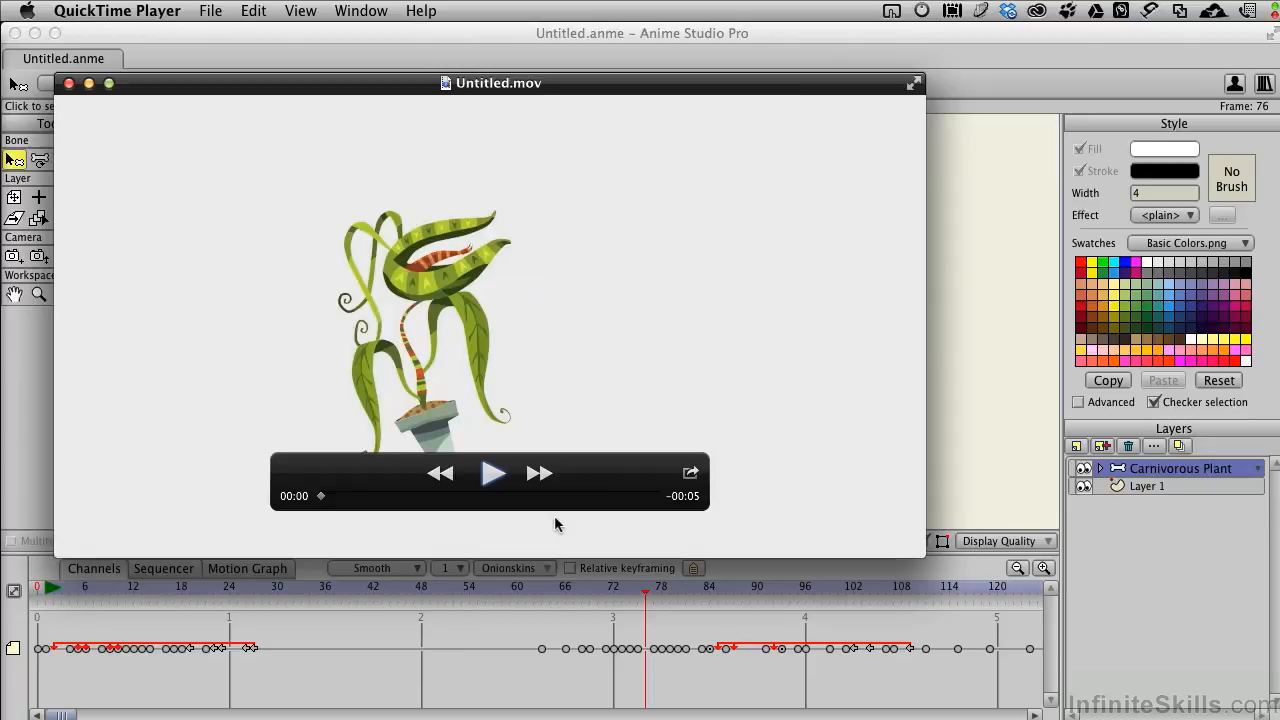
left_click(491, 476)
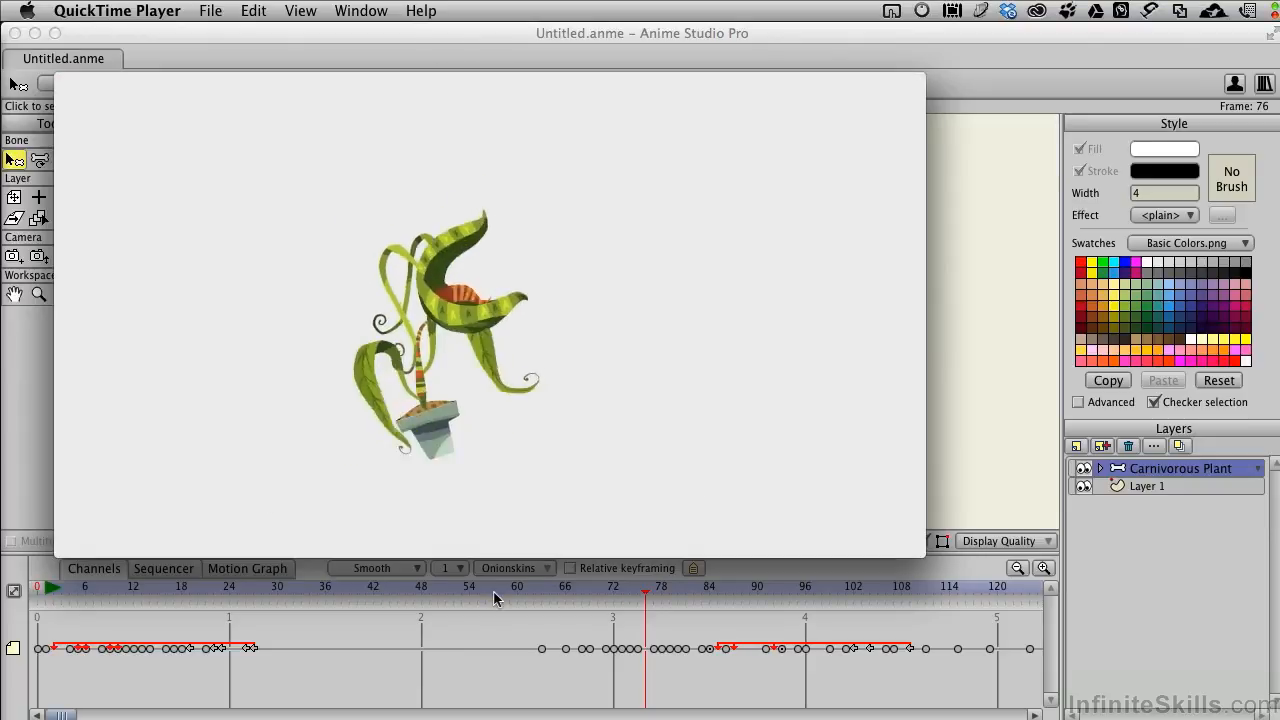